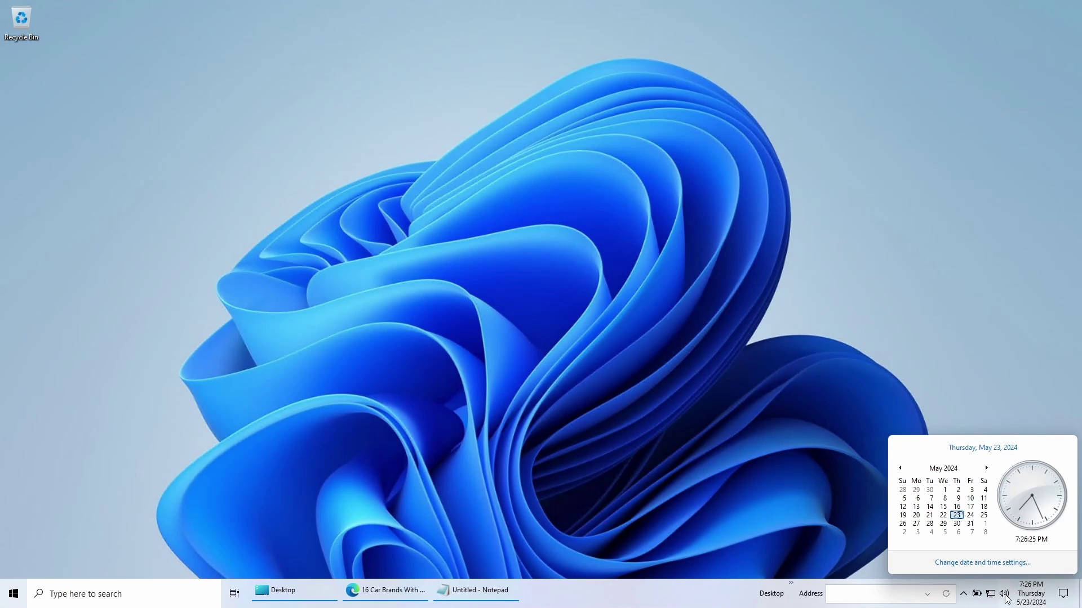
# - Preview the Windows 10-style calendar and network flyouts from the system tray
pyautogui.click(1005, 594)
pyautogui.click(991, 595)
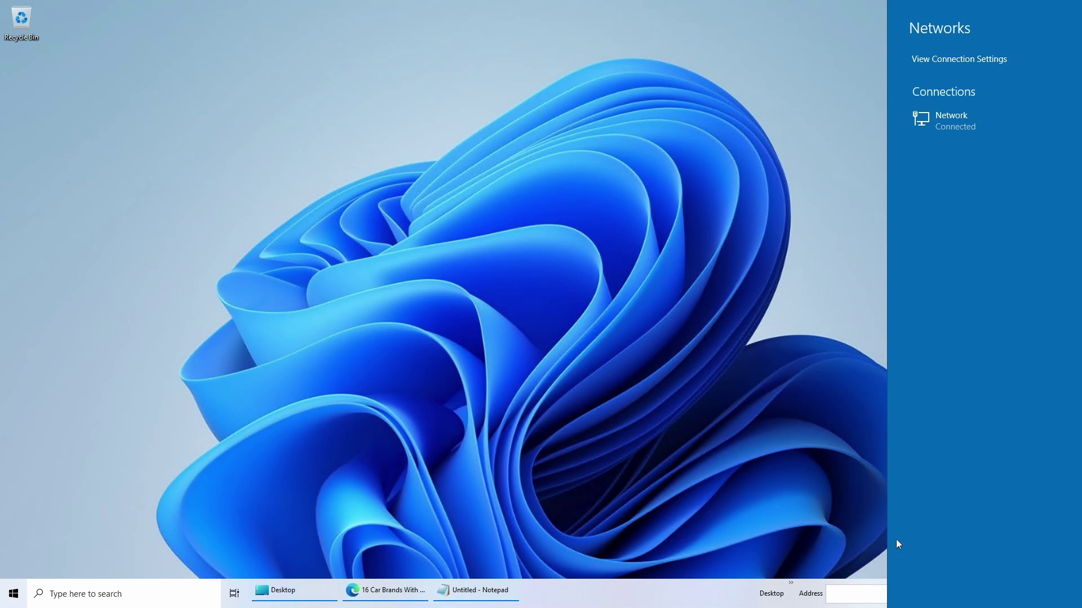
pyautogui.click(875, 527)
# - Open the Desktop folder in the ribbon File Explorer and browse the Start menu's app list
pyautogui.click(292, 593)
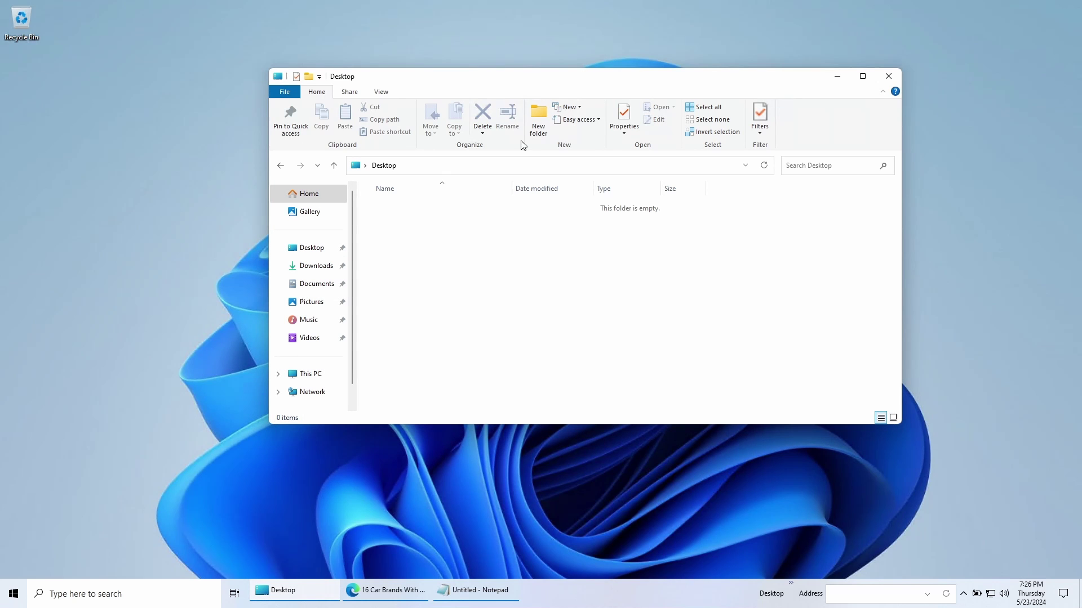
pyautogui.click(21, 605)
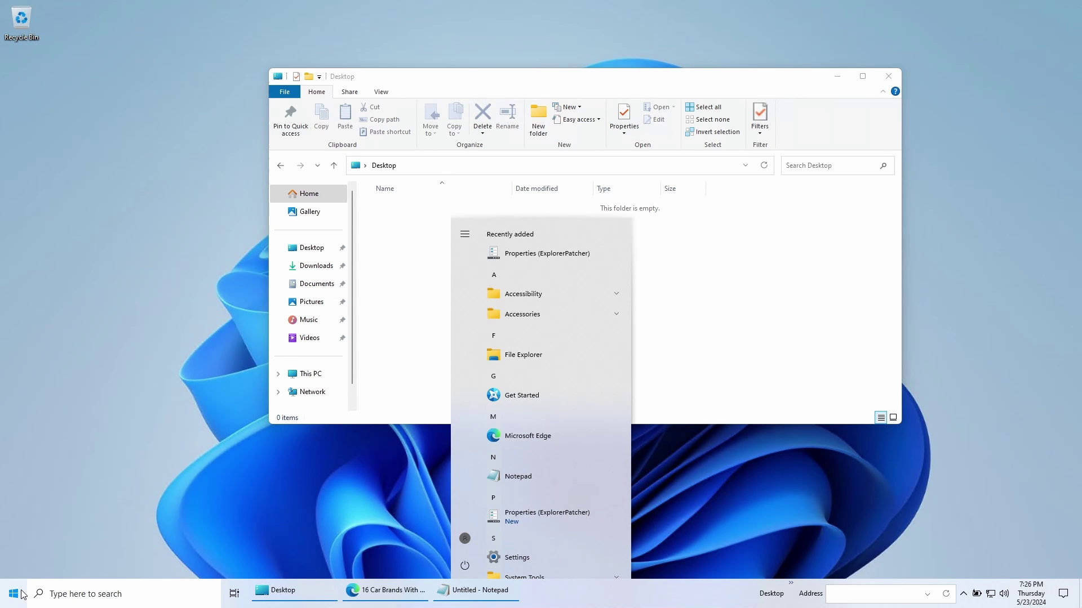
pyautogui.scroll(-2, 524, 293)
pyautogui.scroll(2, 523, 292)
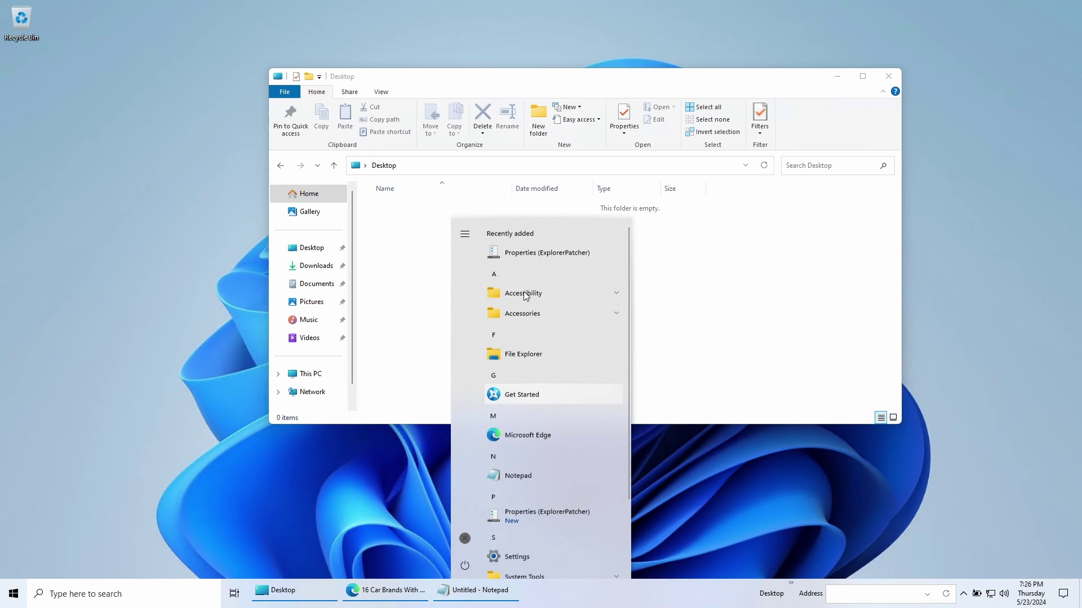
# - Check the desktop context menu and volume flyout, then close the Explorer window
pyautogui.rightClick(145, 321)
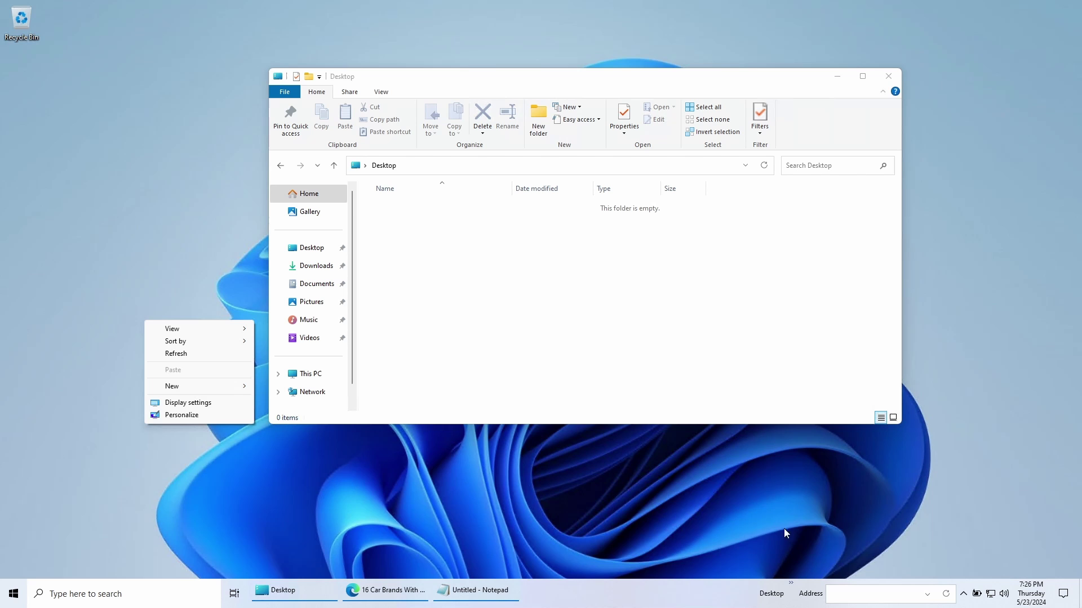
pyautogui.click(964, 595)
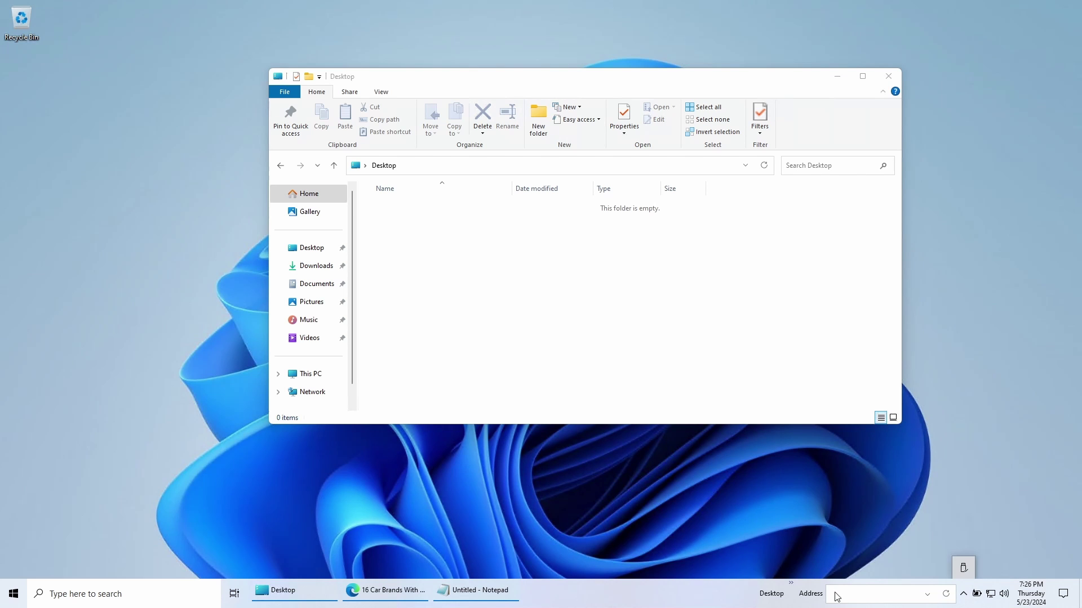
pyautogui.click(1004, 595)
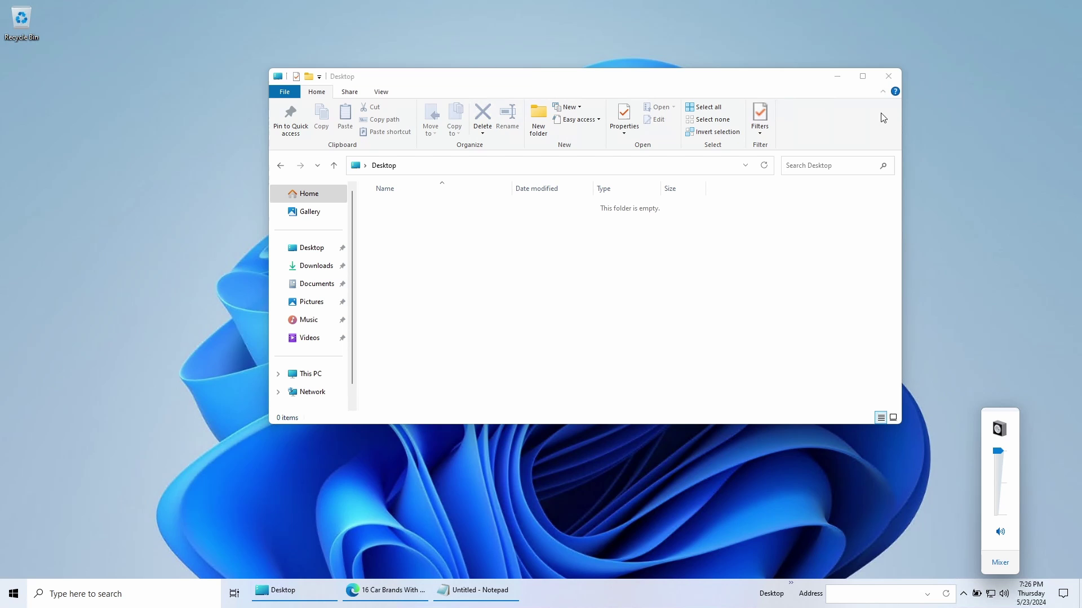
pyautogui.click(888, 76)
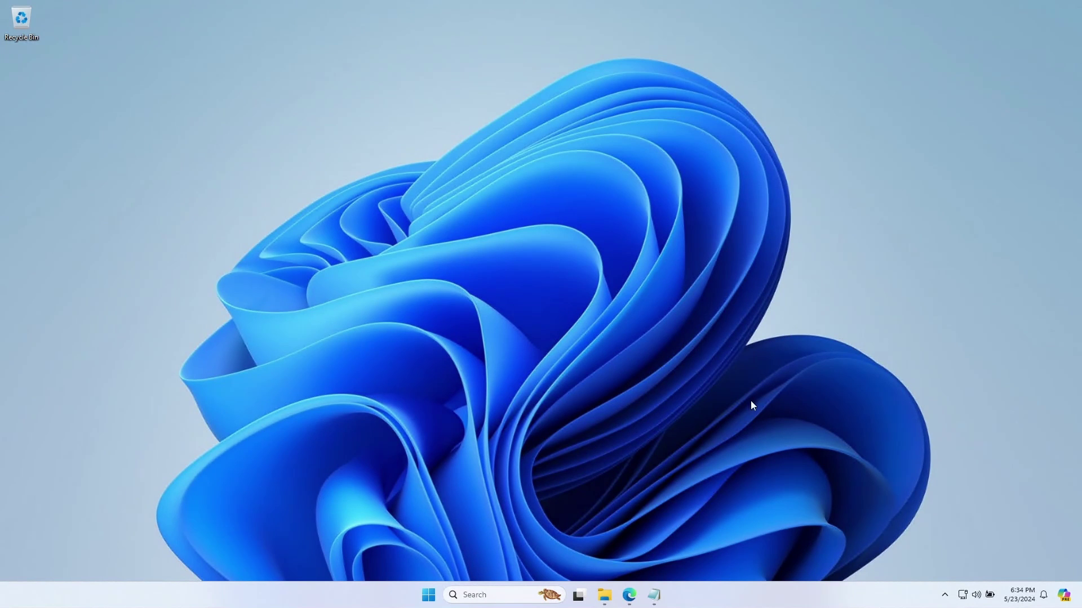
# - On the ExplorerPatcher GitHub page, download ep_setup.exe from release 22621.3527.65.1
pyautogui.click(631, 593)
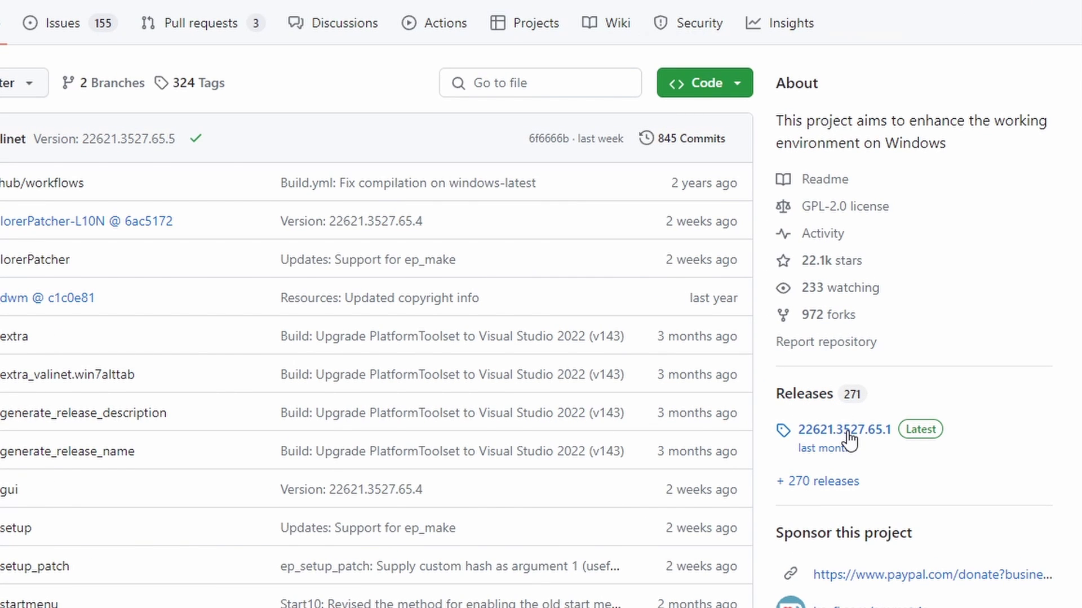
pyautogui.click(846, 431)
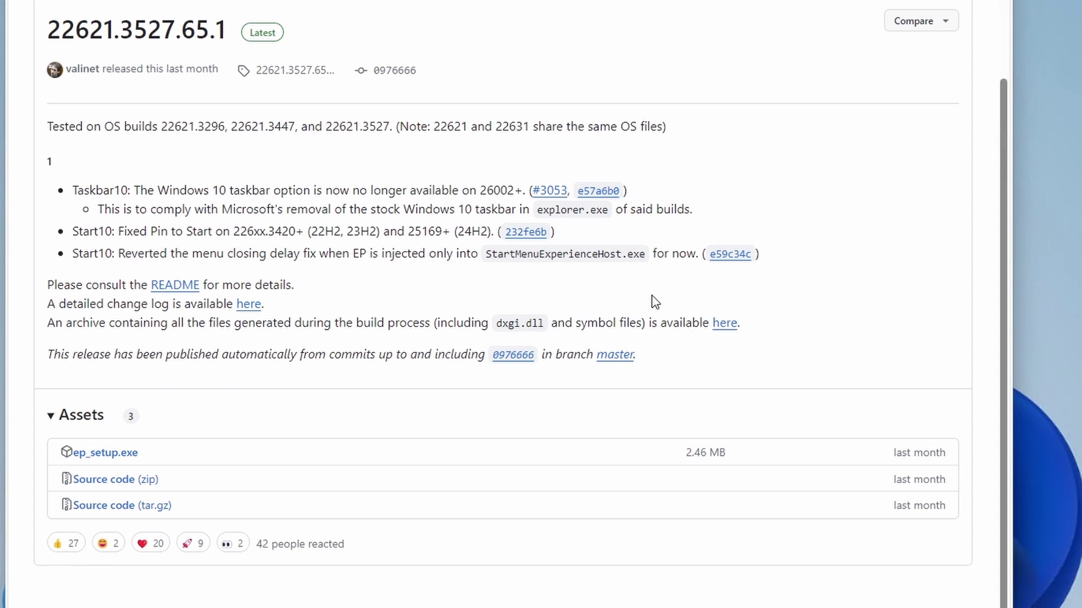
pyautogui.click(106, 454)
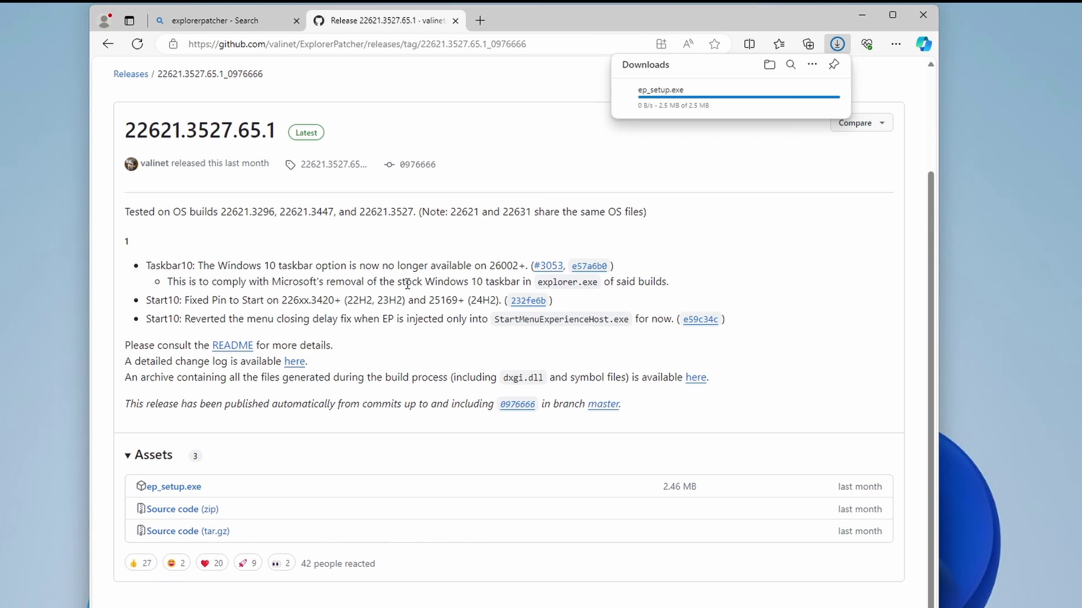
# - Run ep_setup from the Downloads folder to install ExplorerPatcher, then close the leftover window
pyautogui.click(768, 72)
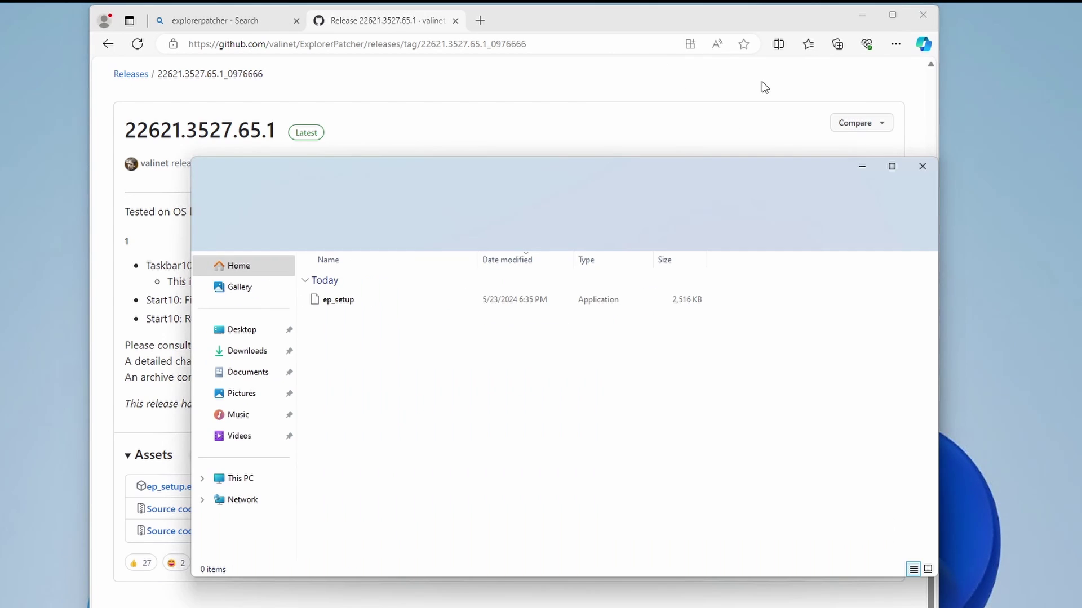
pyautogui.doubleClick(340, 301)
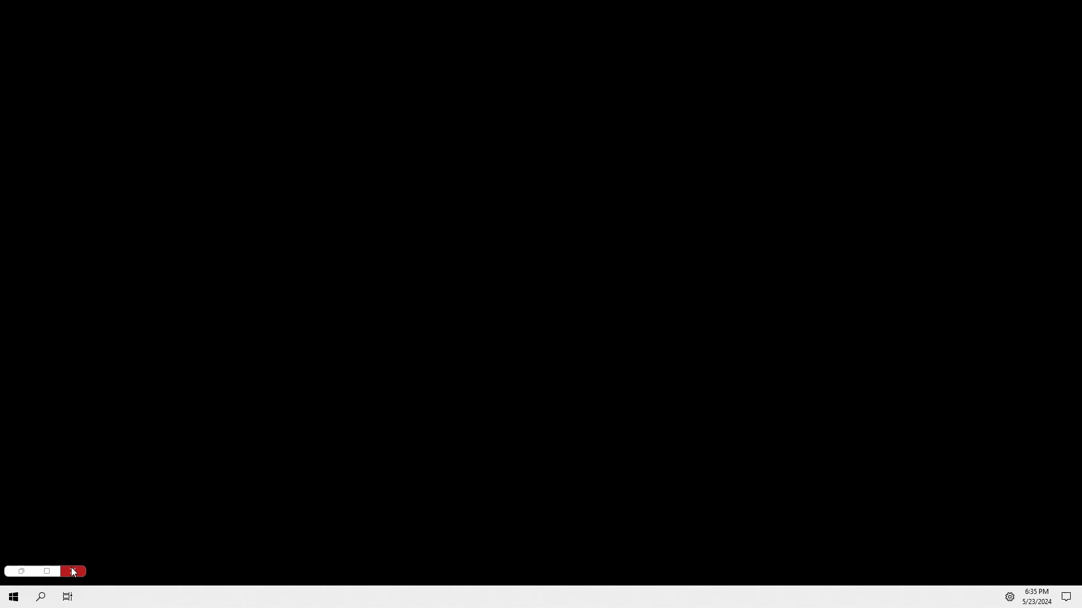
pyautogui.click(71, 571)
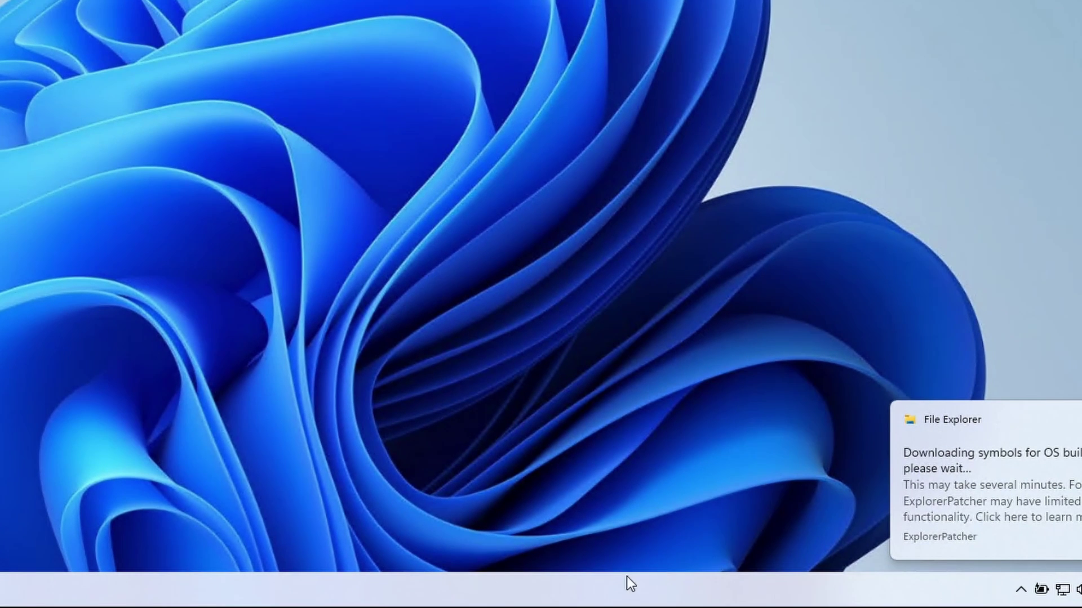
# - Add the Address toolbar to the taskbar, use it to open Desktop, then minimize that window
pyautogui.rightClick(587, 583)
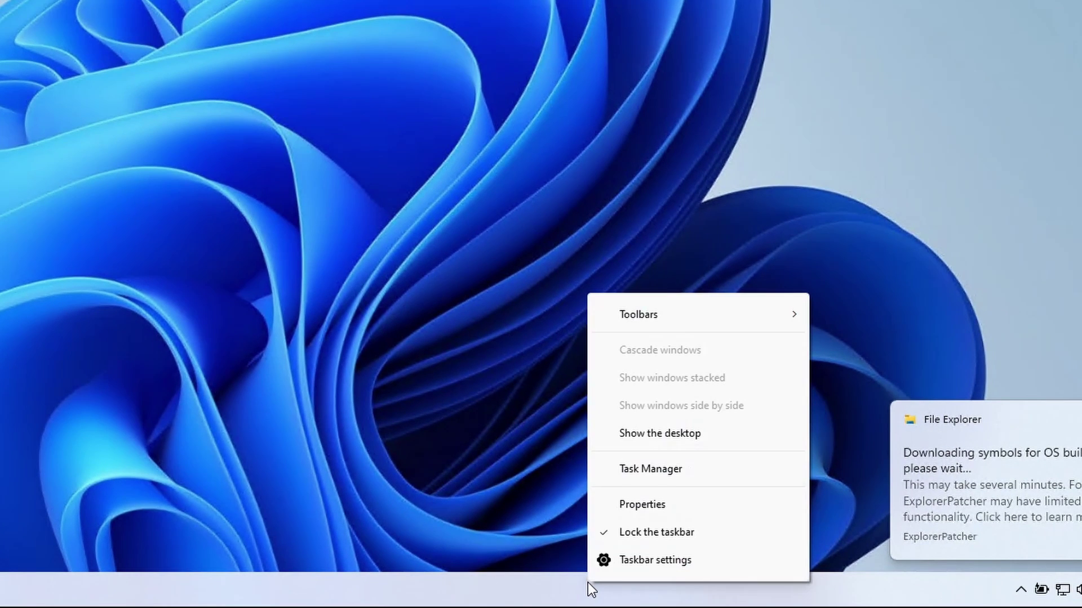
pyautogui.moveTo(722, 317)
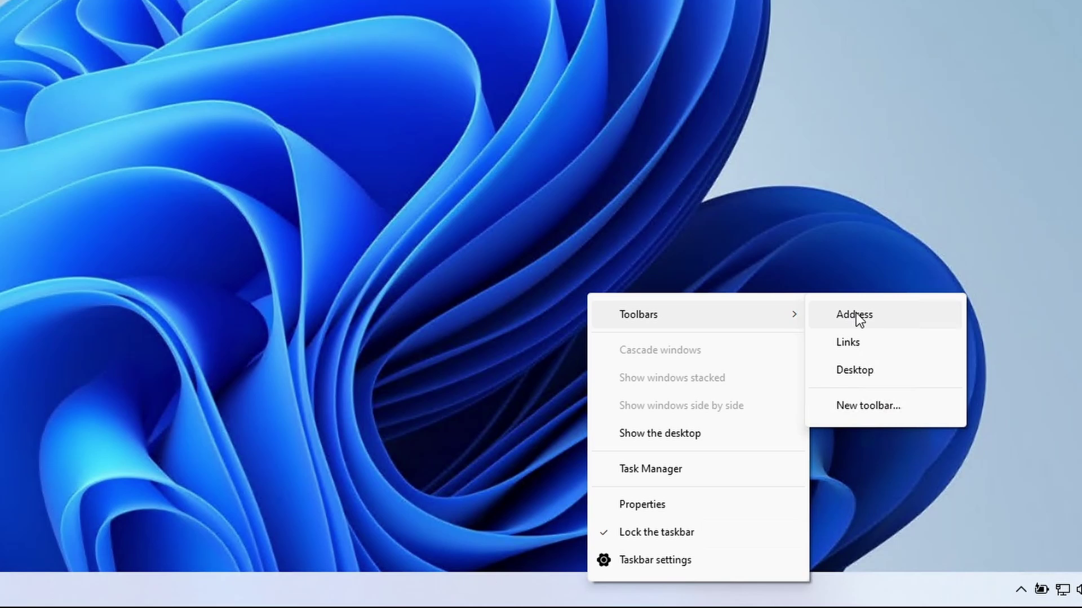
pyautogui.click(888, 317)
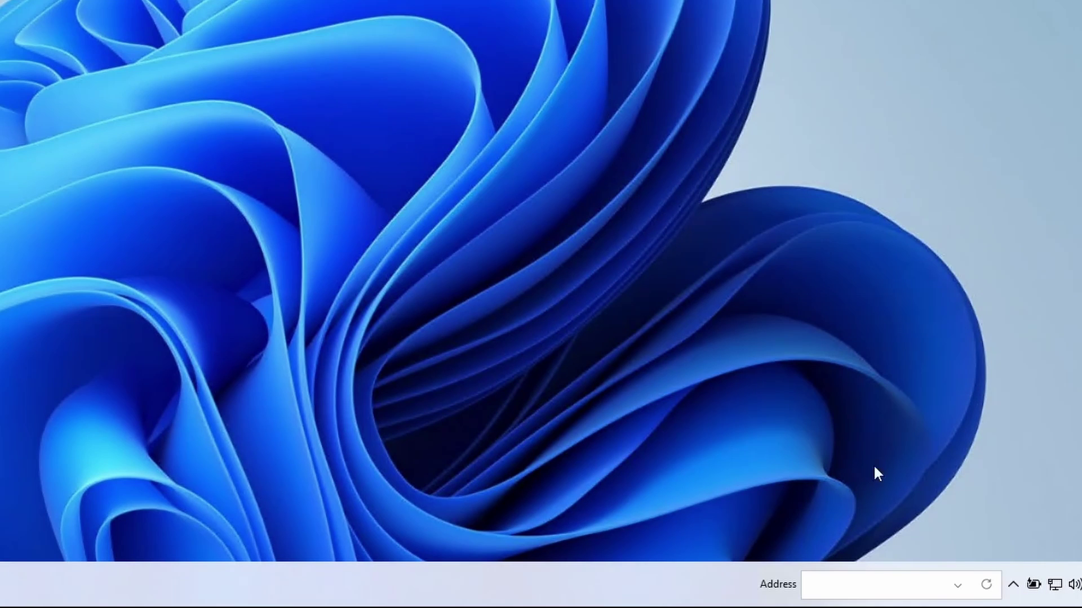
pyautogui.click(854, 584)
pyautogui.write('d')
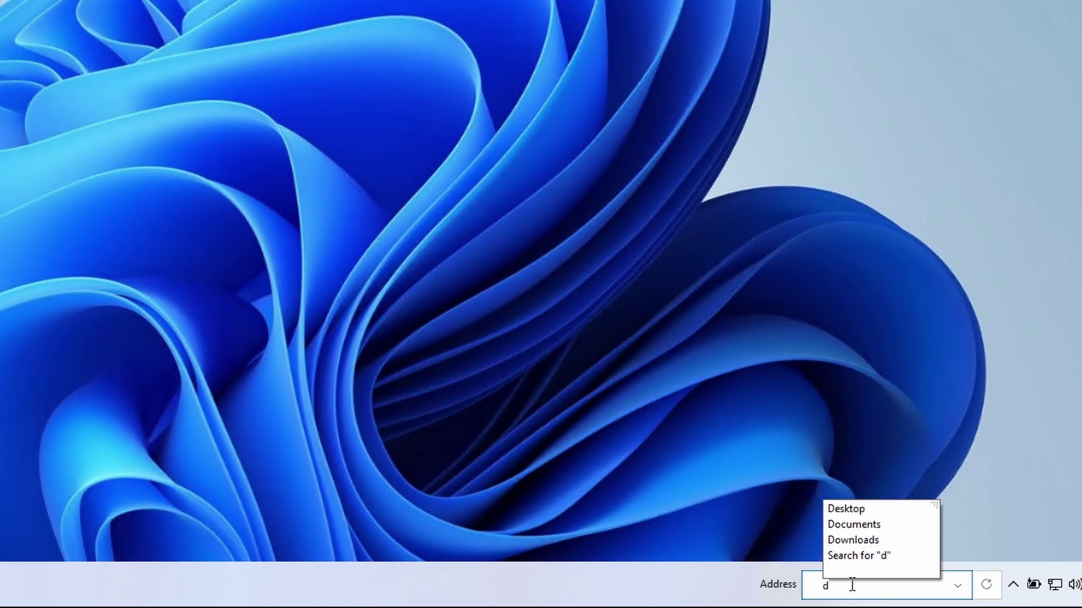
pyautogui.click(847, 512)
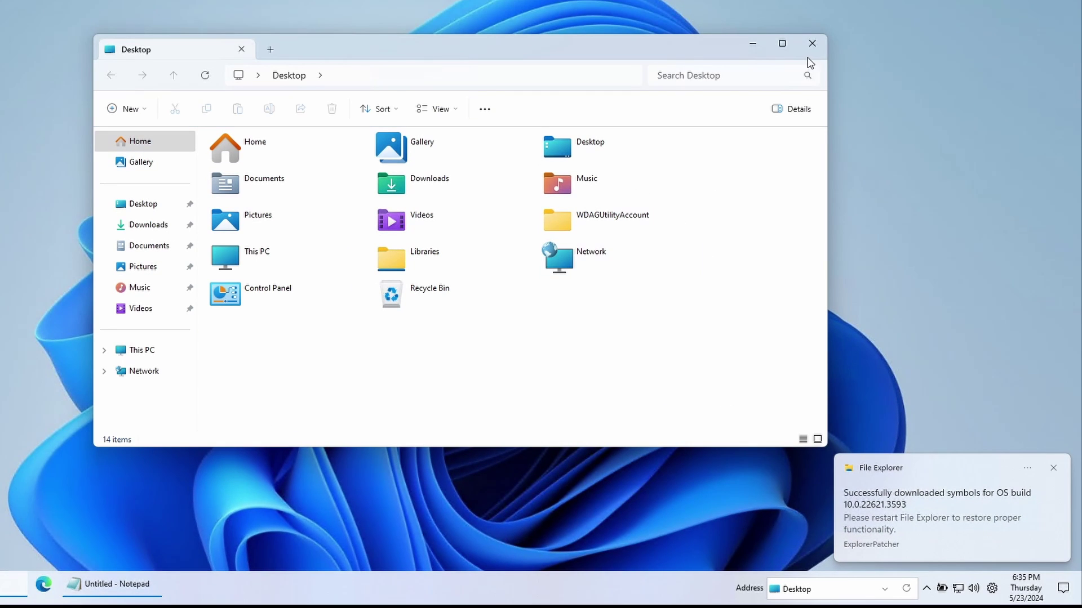
pyautogui.click(751, 44)
pyautogui.rightClick(696, 587)
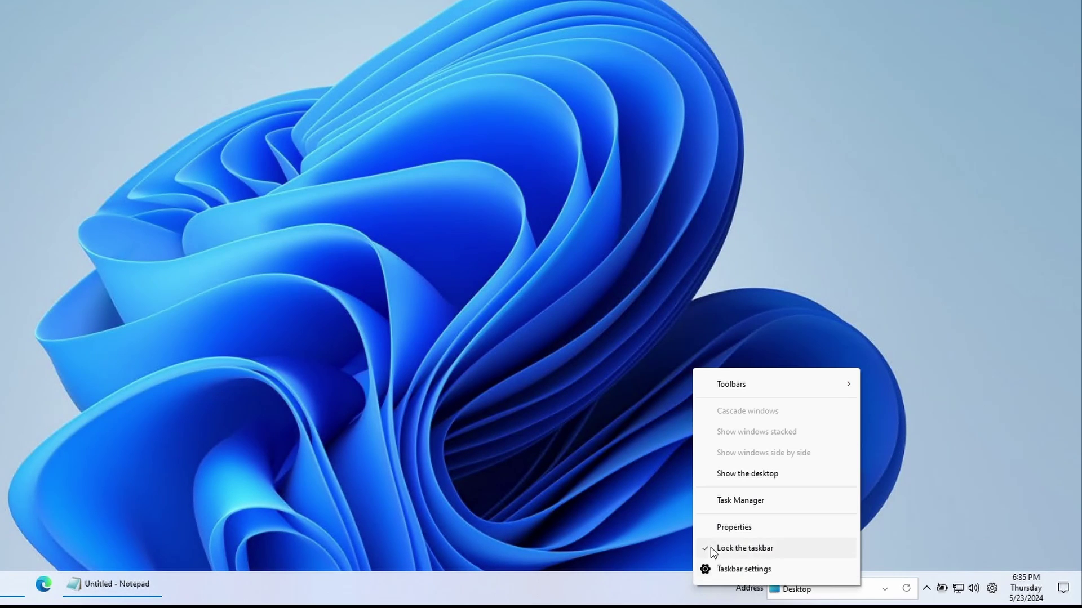
# - Open ExplorerPatcher Properties and keep Taskbar style set to Windows 10
pyautogui.click(745, 529)
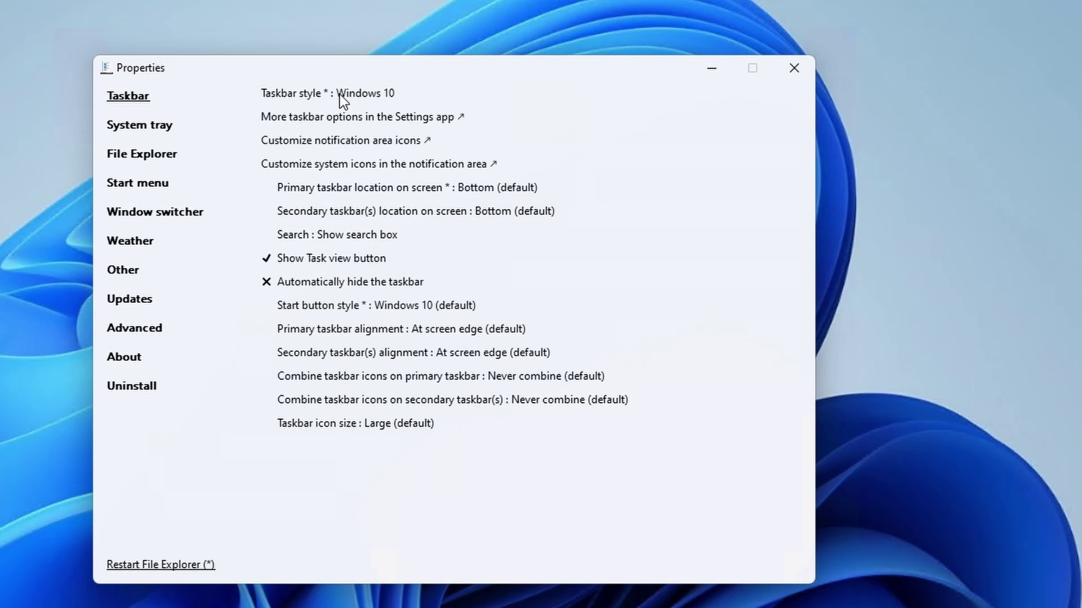
pyautogui.click(354, 90)
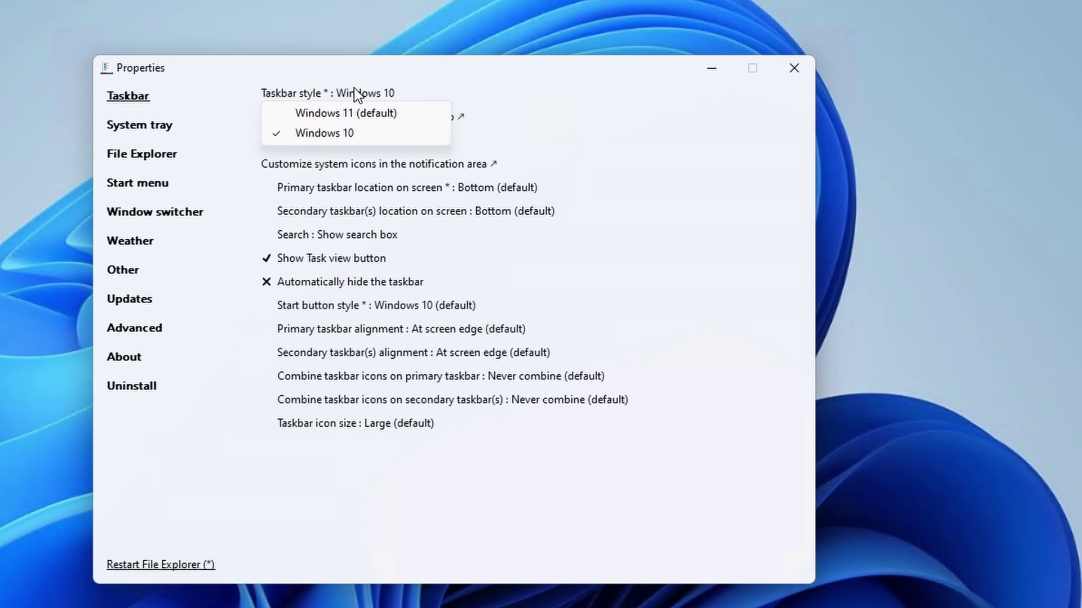
pyautogui.click(356, 127)
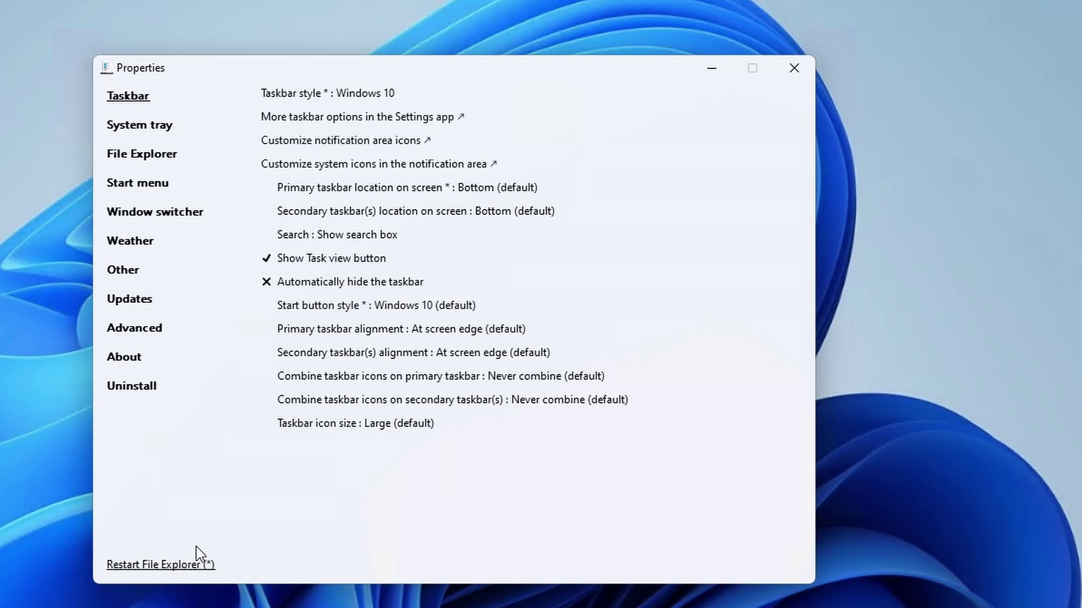
# - Restart File Explorer, then try the Hidden and Show search icon taskbar search styles
pyautogui.click(172, 565)
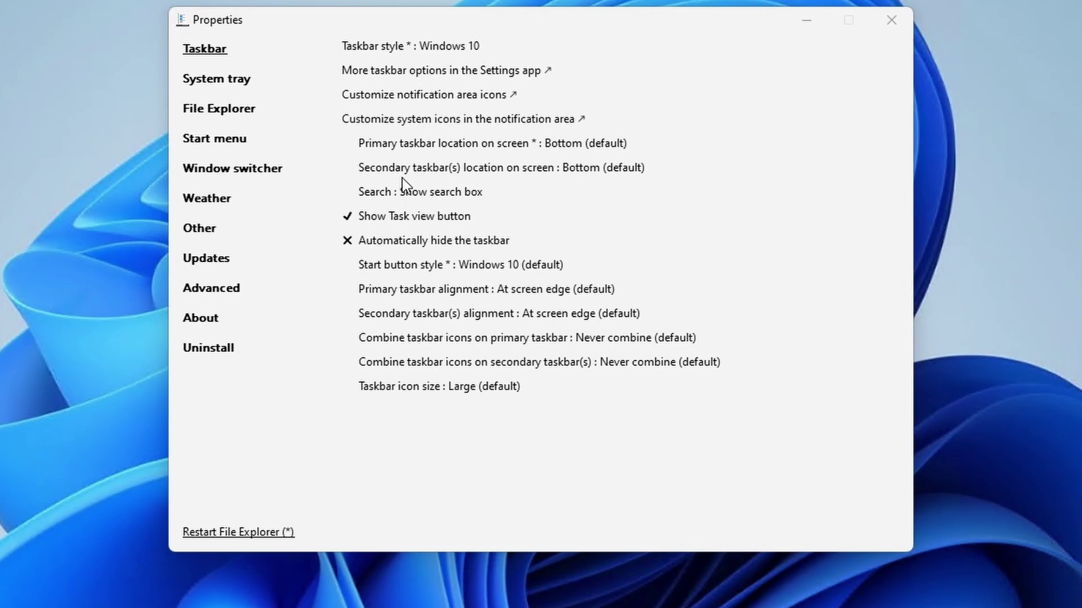
pyautogui.click(406, 192)
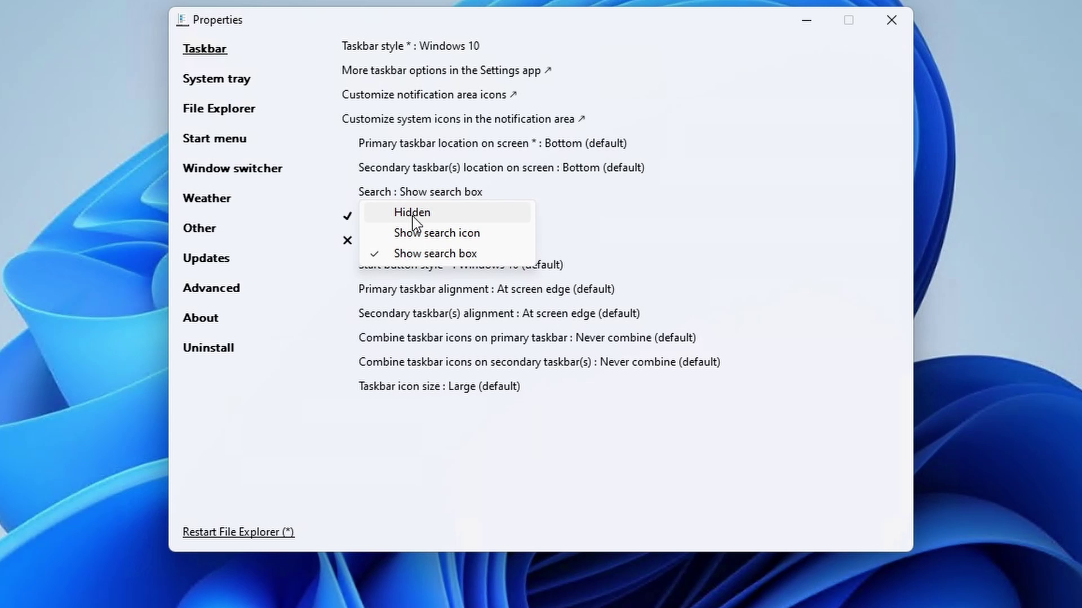
pyautogui.click(412, 217)
pyautogui.click(406, 192)
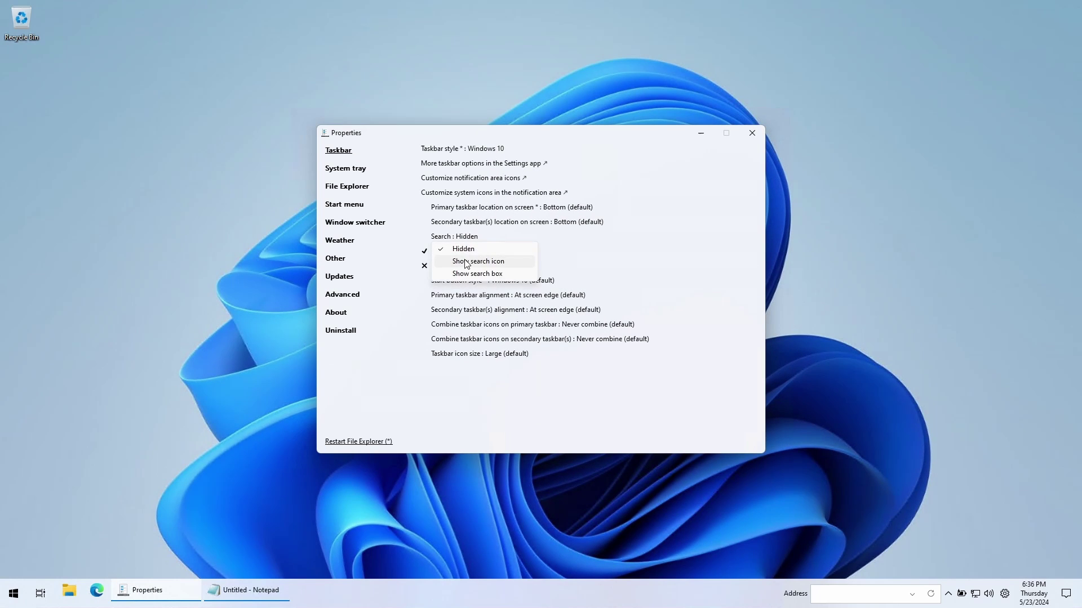
pyautogui.click(466, 262)
pyautogui.click(467, 237)
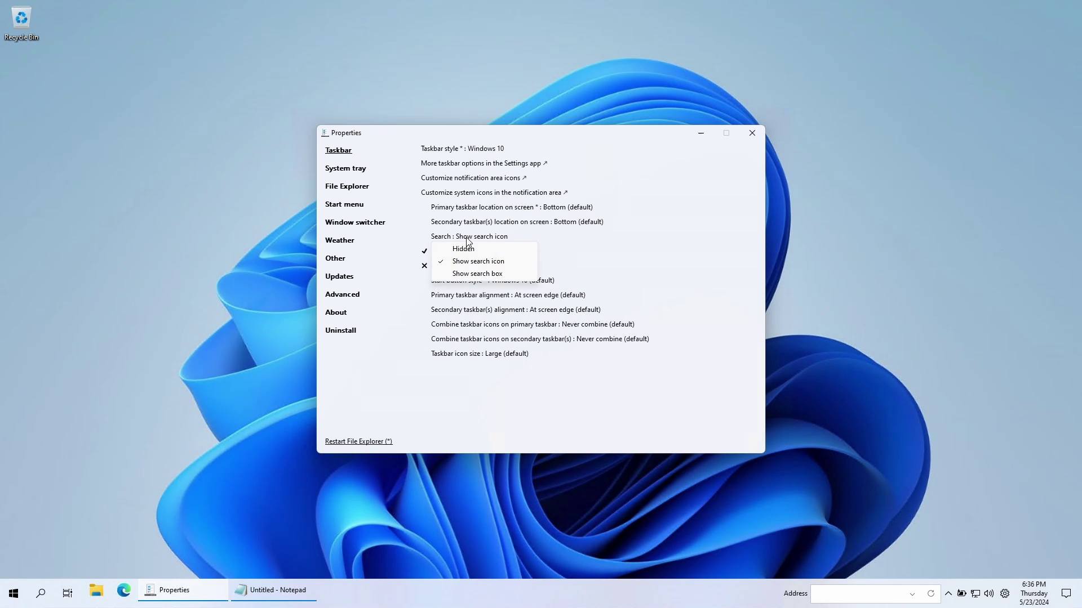
pyautogui.click(459, 276)
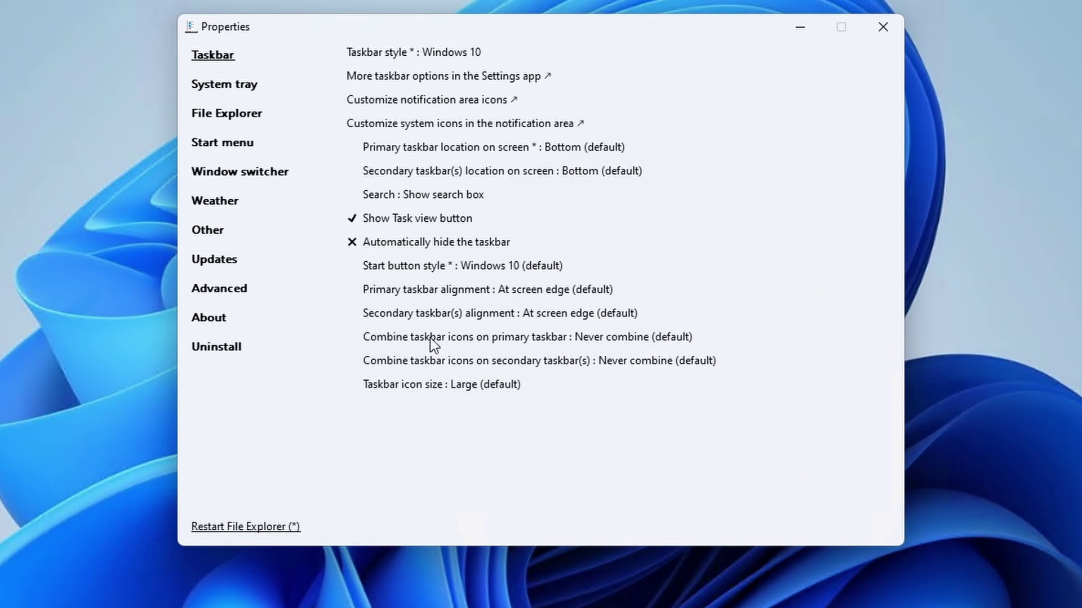
pyautogui.click(467, 338)
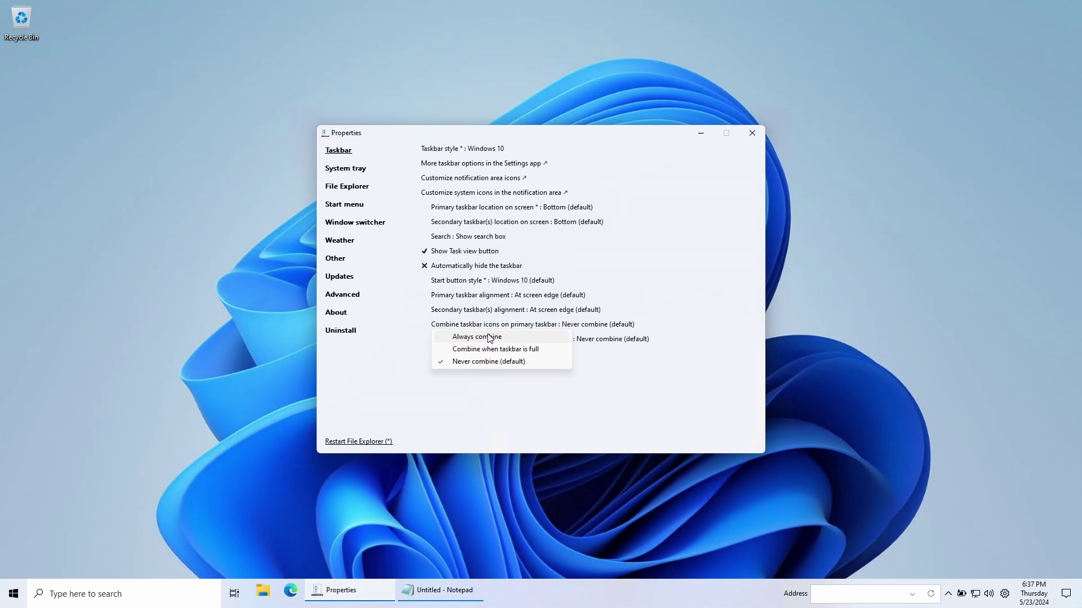
pyautogui.click(456, 357)
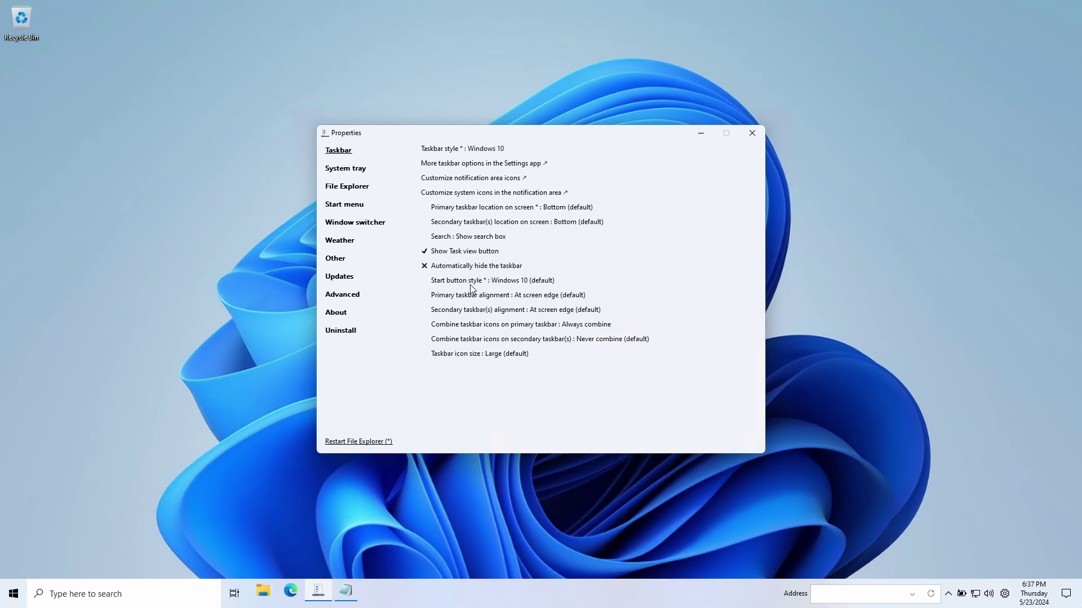
pyautogui.click(472, 329)
pyautogui.click(484, 359)
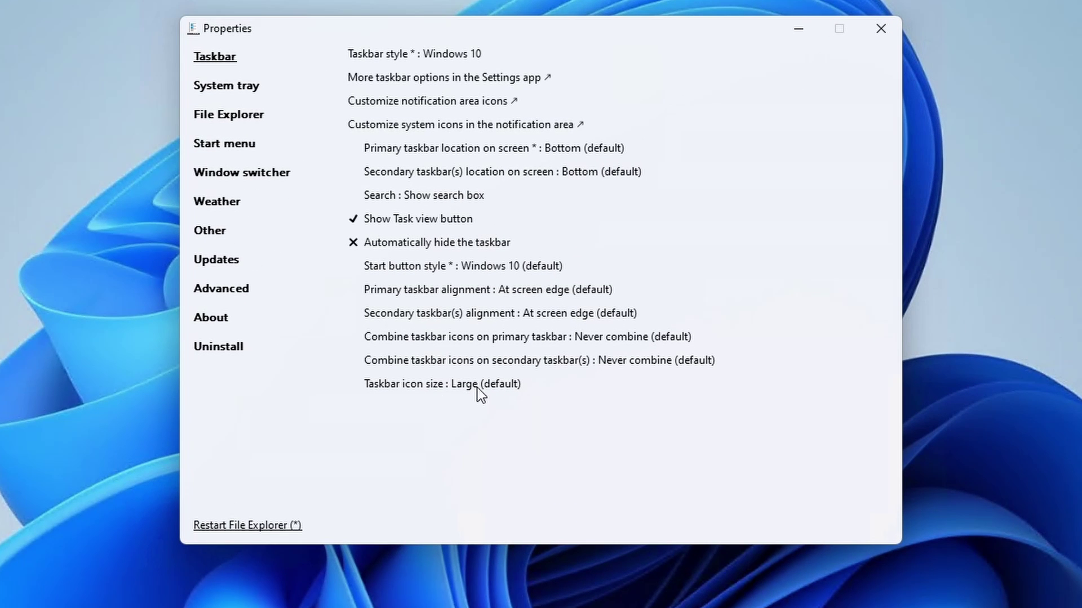
pyautogui.click(423, 384)
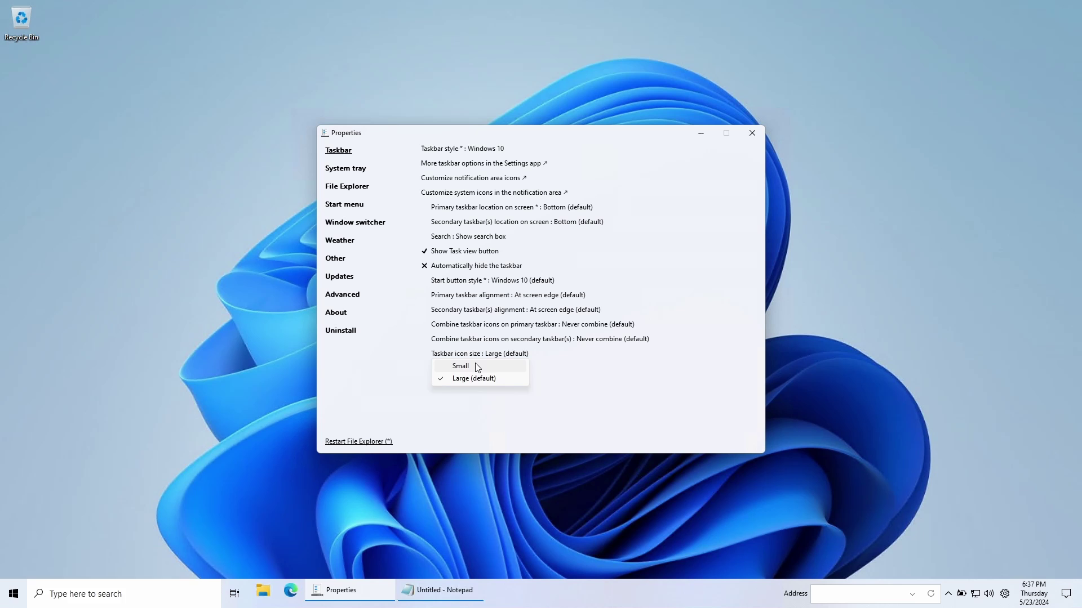
pyautogui.click(397, 404)
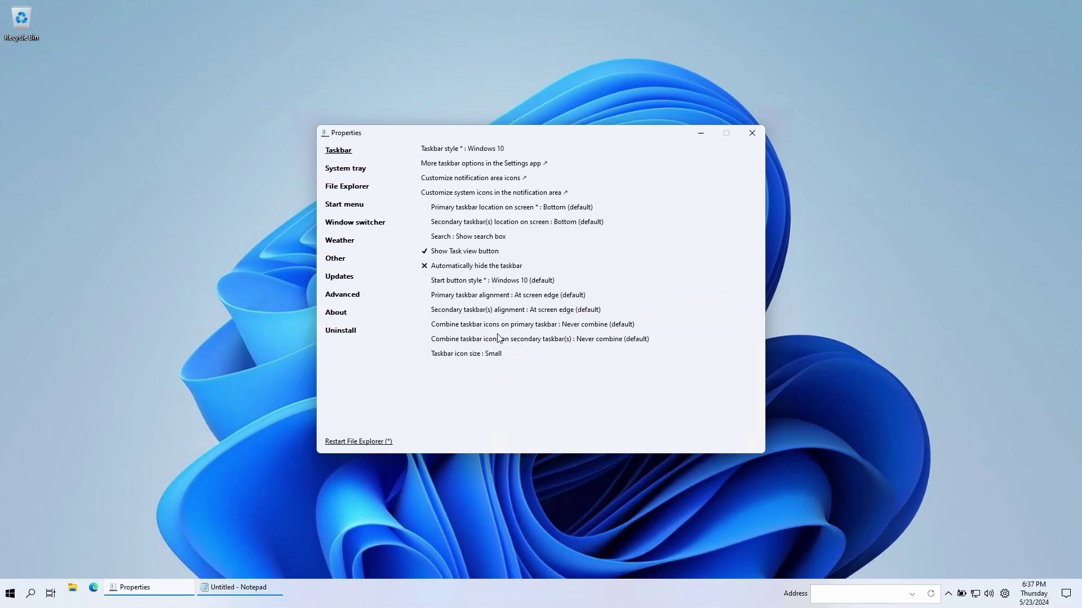
pyautogui.click(468, 355)
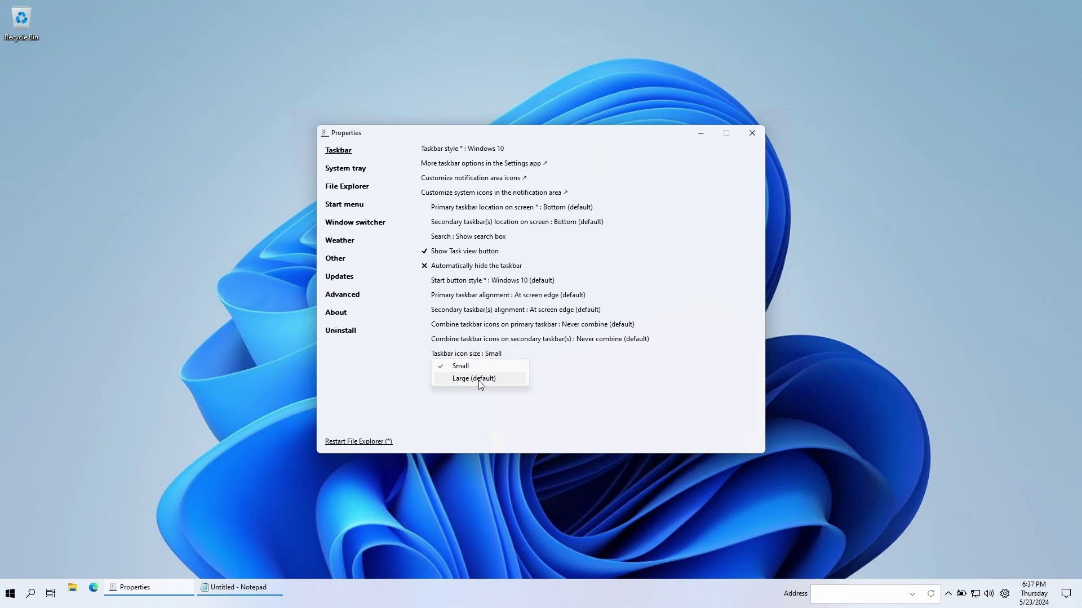
pyautogui.click(479, 380)
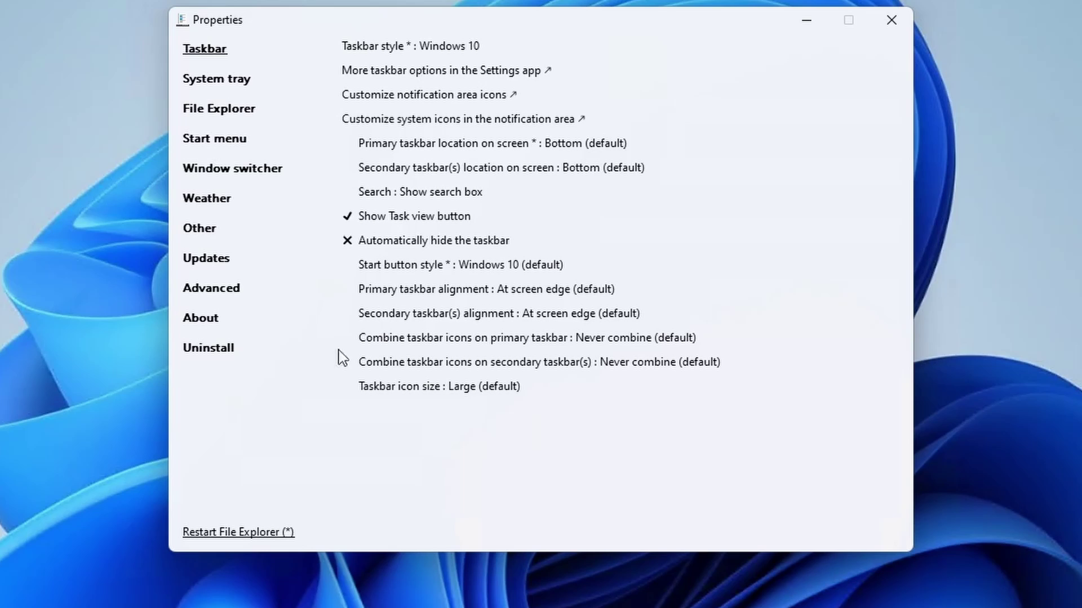
# - Set Show desktop button to Enabled (default) under System tray and test it at the taskbar corner
pyautogui.click(228, 82)
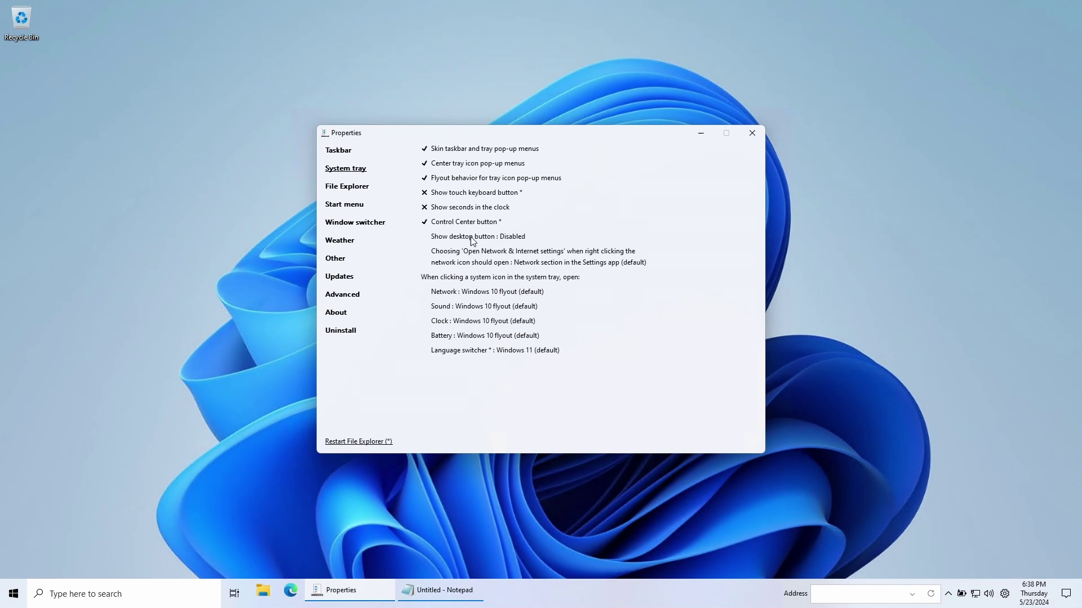
pyautogui.click(472, 238)
pyautogui.click(476, 249)
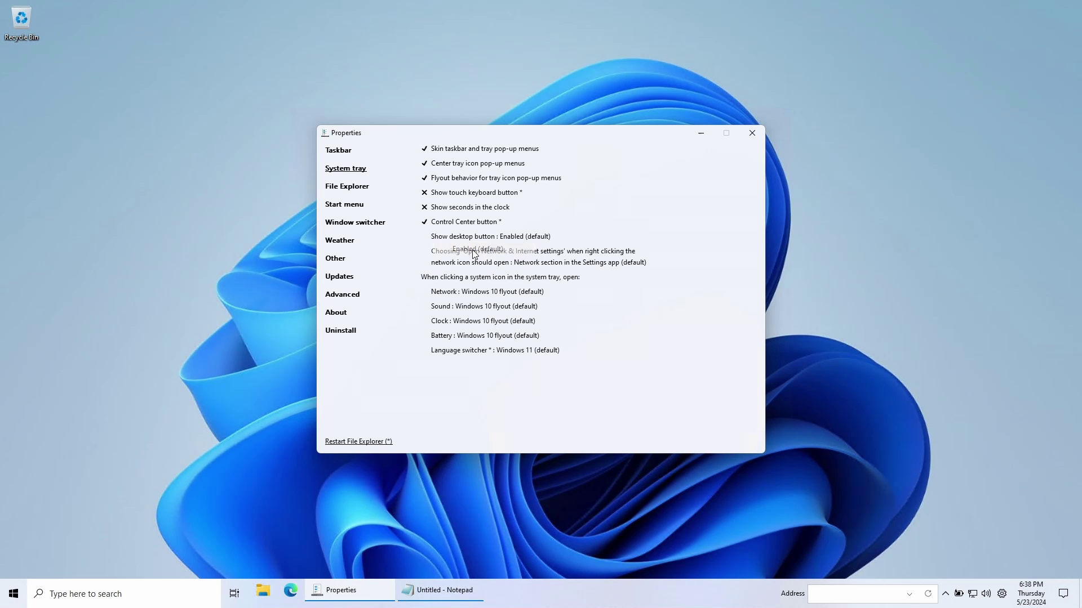
pyautogui.click(1078, 596)
pyautogui.click(1080, 597)
pyautogui.click(1080, 596)
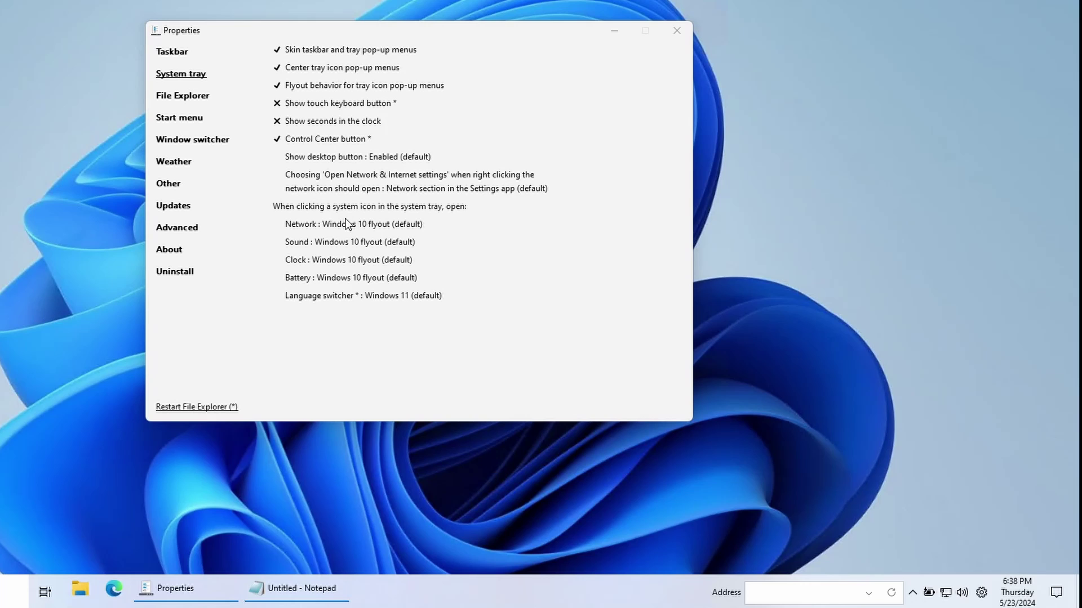
# - Try the Windows 11 WiFi flyout for Network, then revert to Windows 10 and test it
pyautogui.click(347, 224)
pyautogui.click(361, 254)
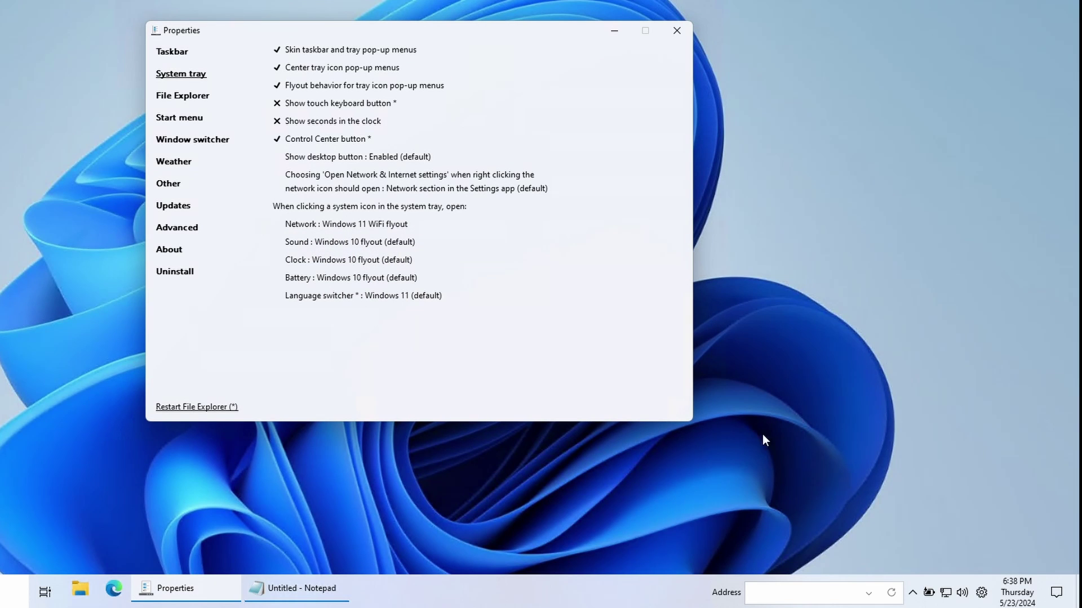
pyautogui.click(946, 592)
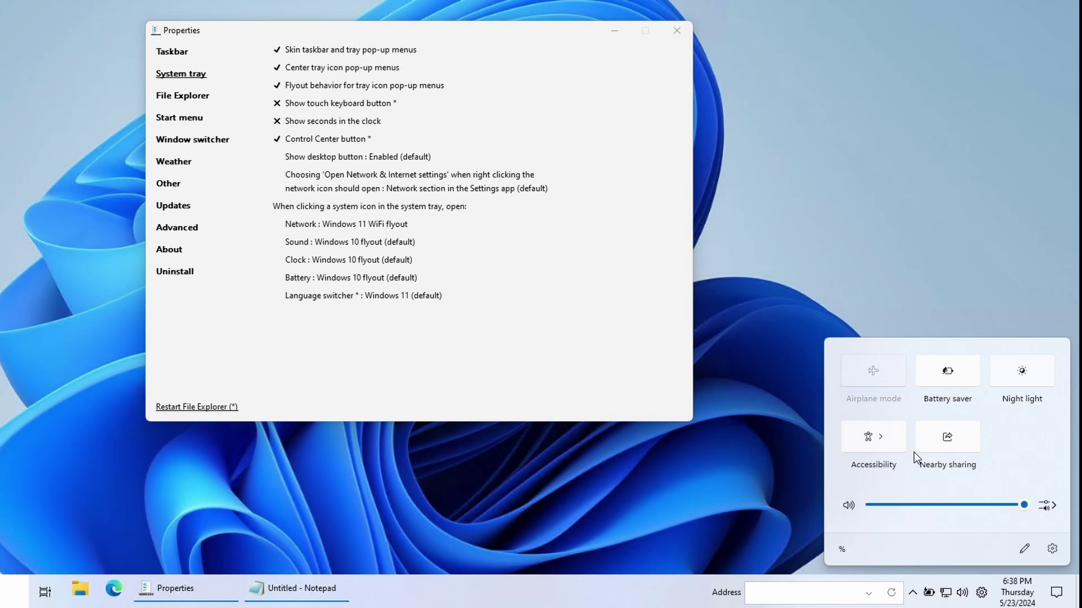
pyautogui.click(370, 224)
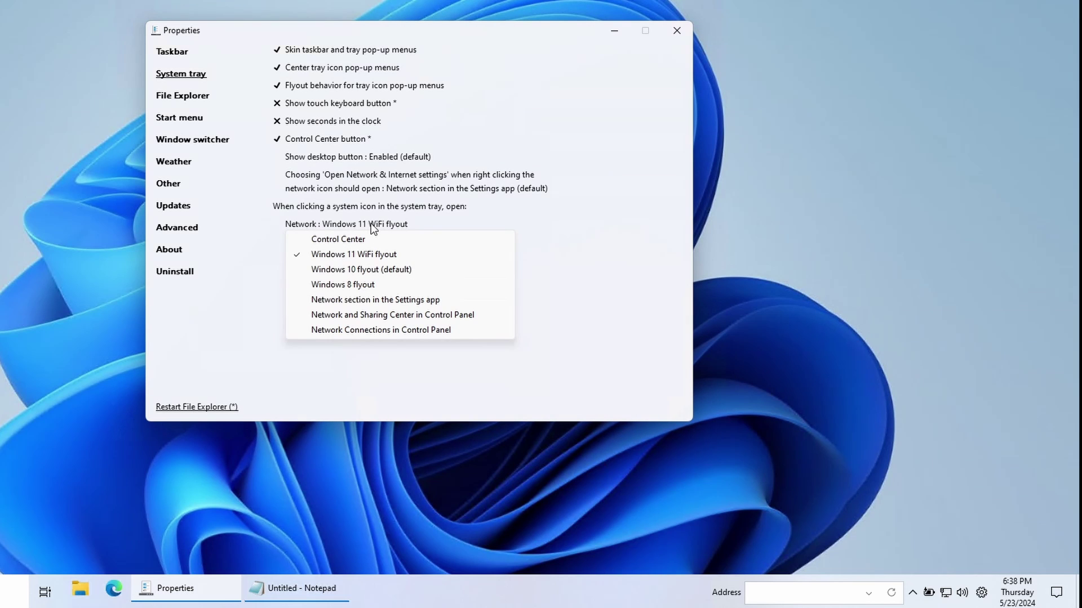
pyautogui.click(377, 270)
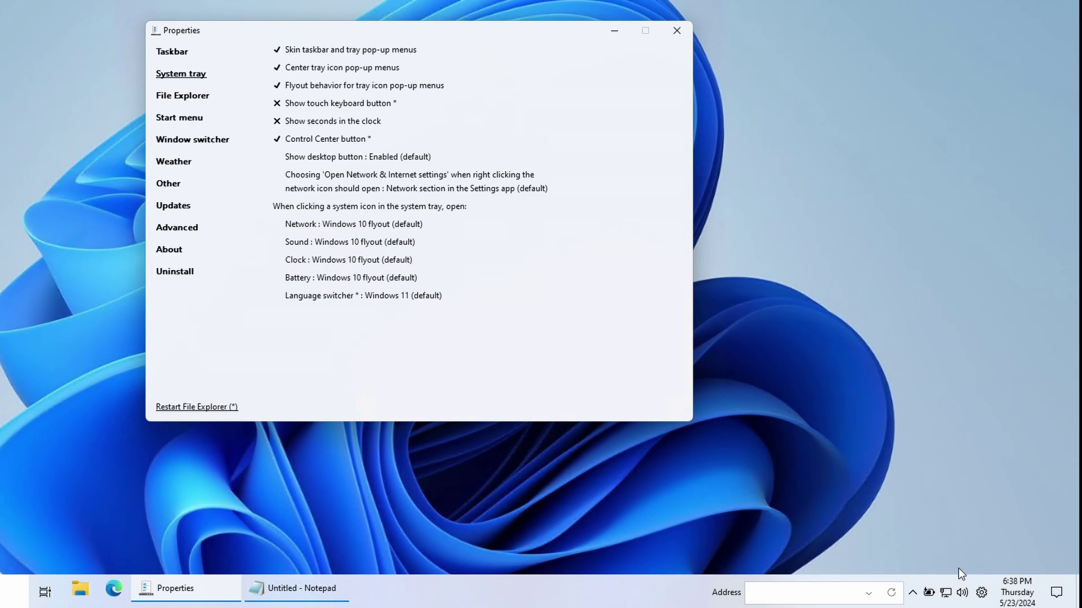
pyautogui.click(947, 592)
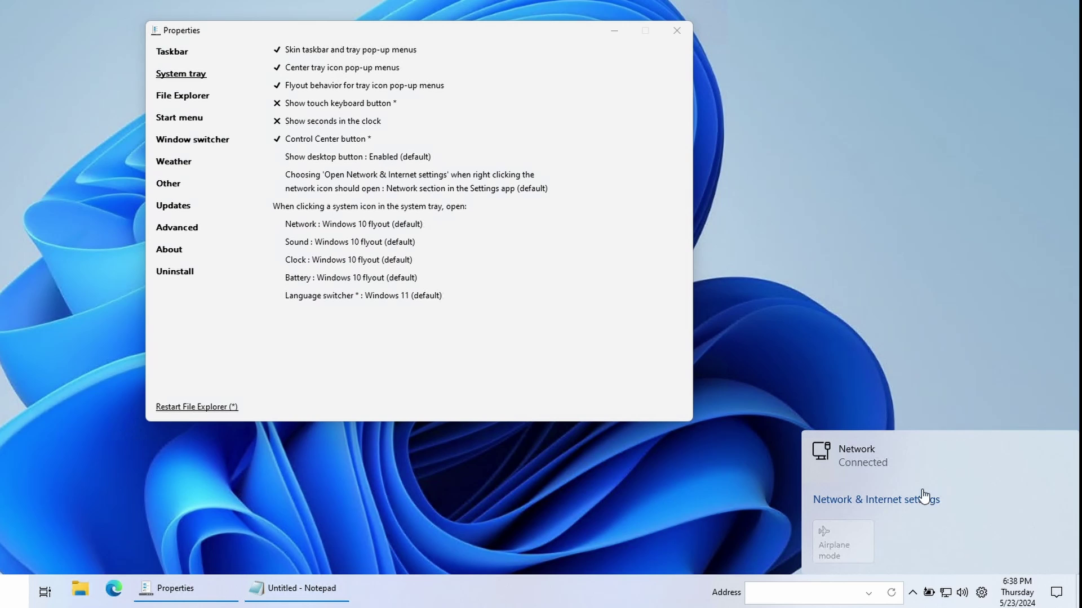
# - Switch the Network flyout to the Windows 8 style and test it from the tray
pyautogui.click(356, 226)
pyautogui.click(356, 279)
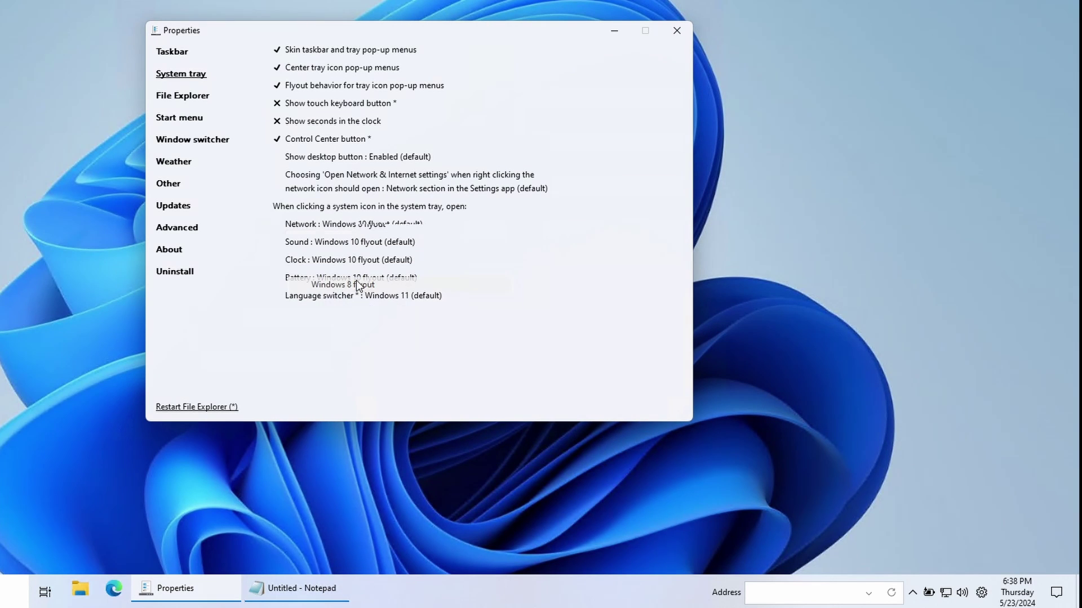
pyautogui.click(946, 592)
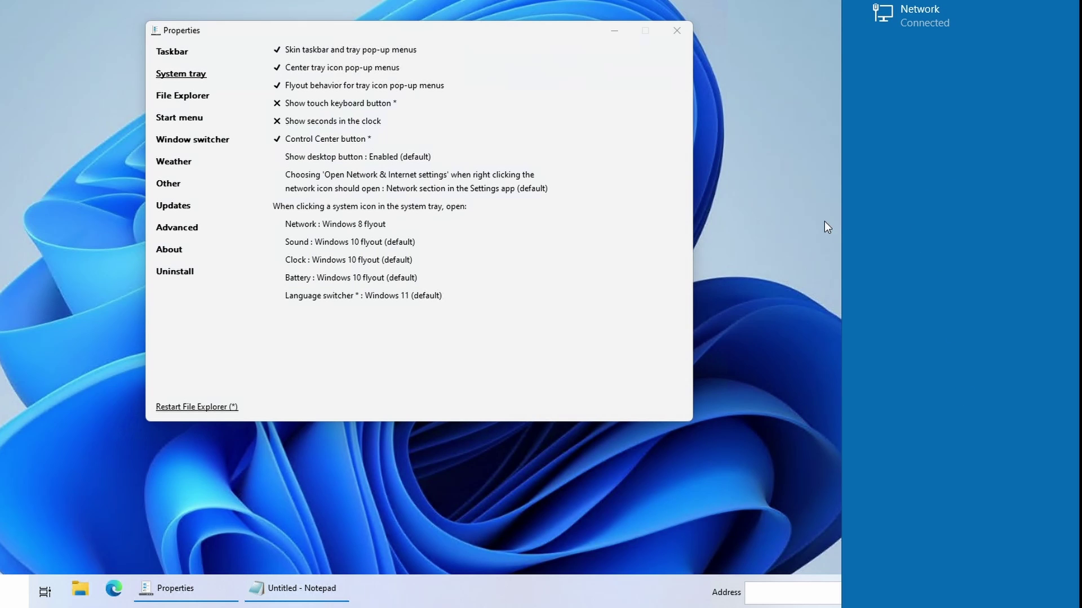
pyautogui.click(641, 290)
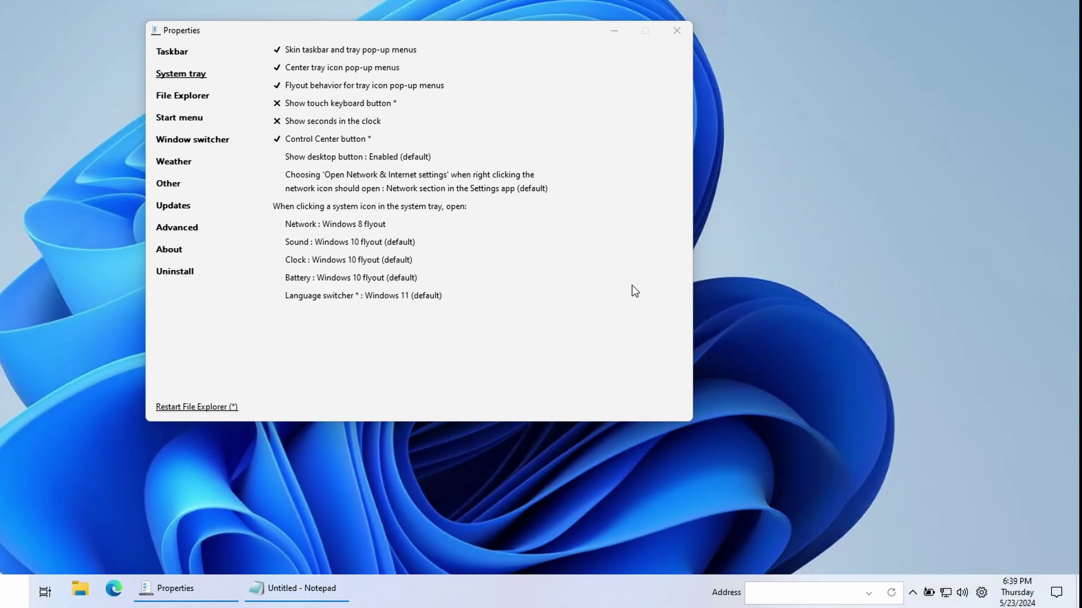
# - Set Sound to the Windows 7 flyout, test it, and open then close the Volume Mixer
pyautogui.click(347, 243)
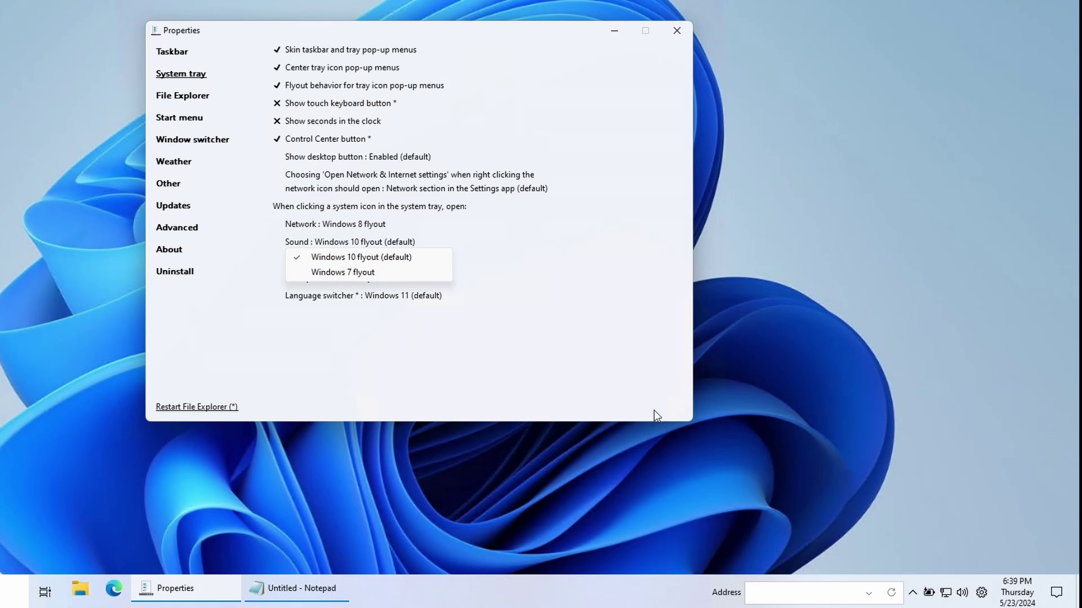
pyautogui.click(962, 593)
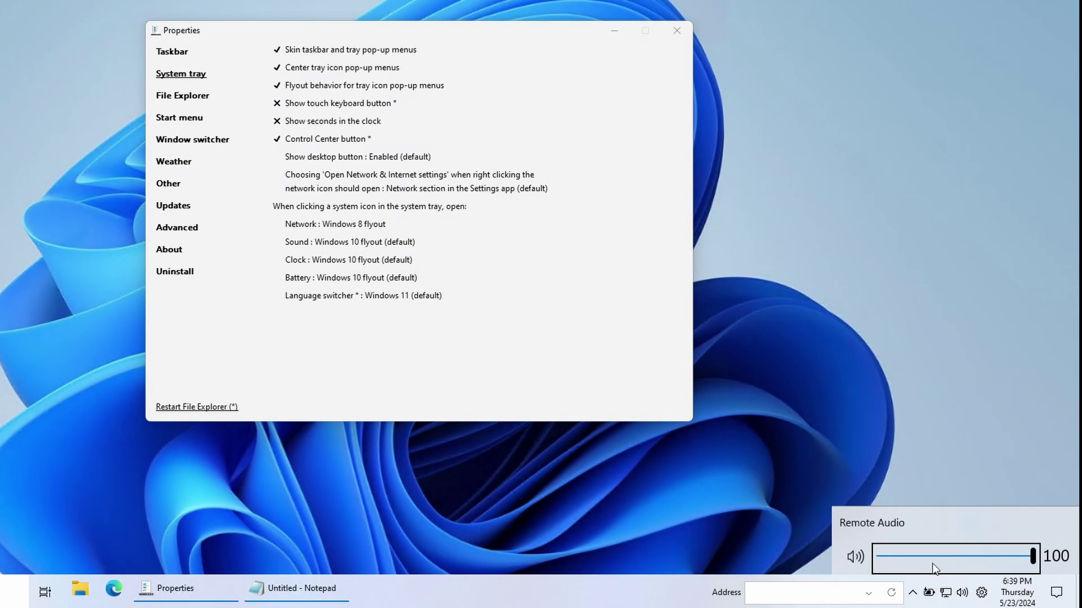
pyautogui.click(340, 242)
pyautogui.click(346, 272)
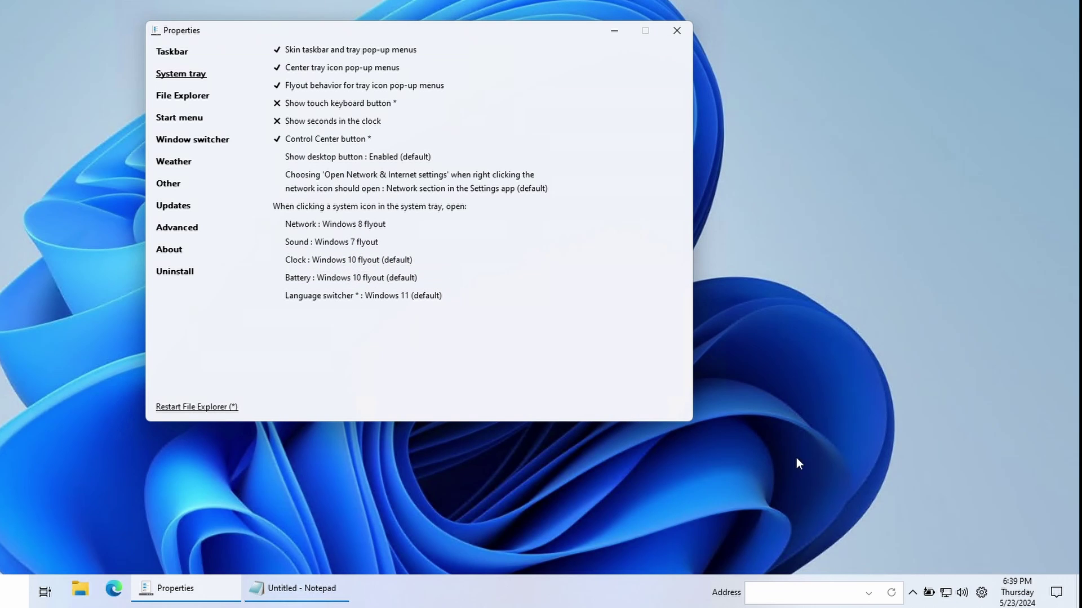
pyautogui.click(962, 594)
pyautogui.click(957, 556)
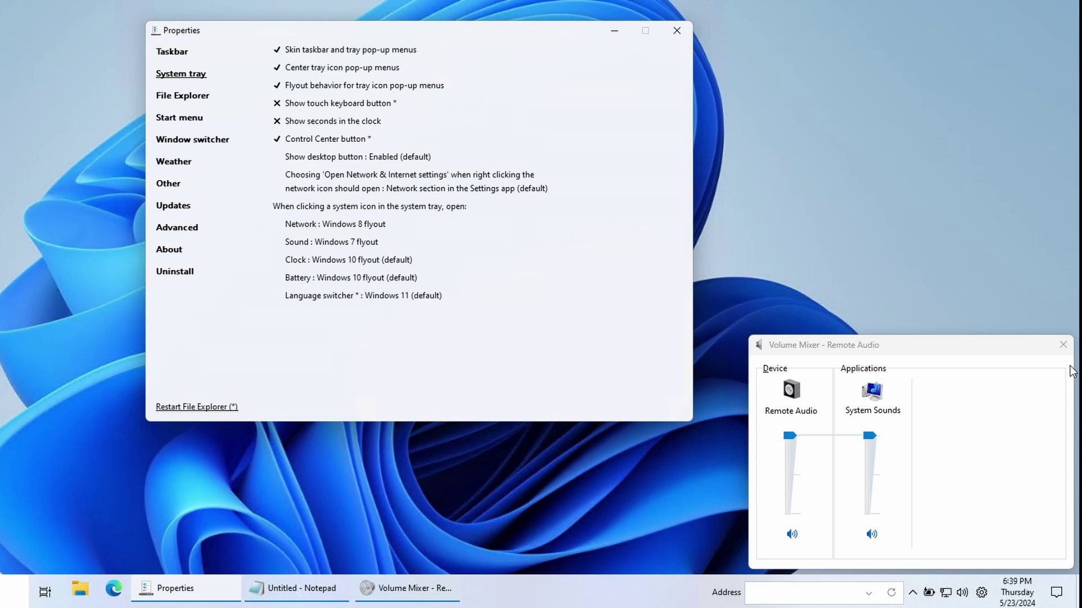
pyautogui.click(1063, 345)
# - Set the Clock flyout to Windows 7 and test it by paging the calendar two months ahead
pyautogui.click(324, 261)
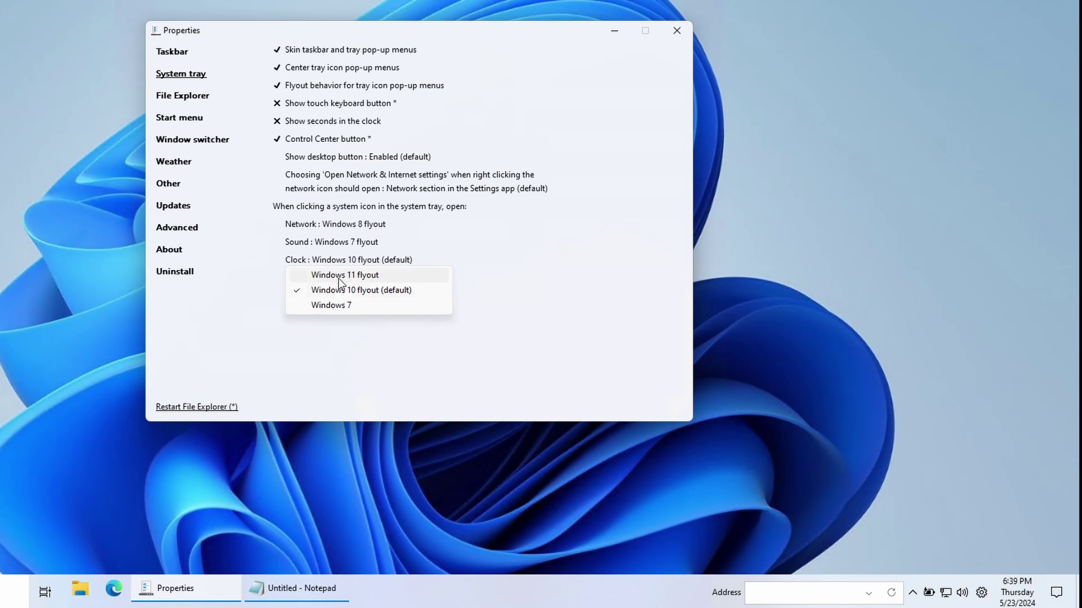
pyautogui.click(331, 306)
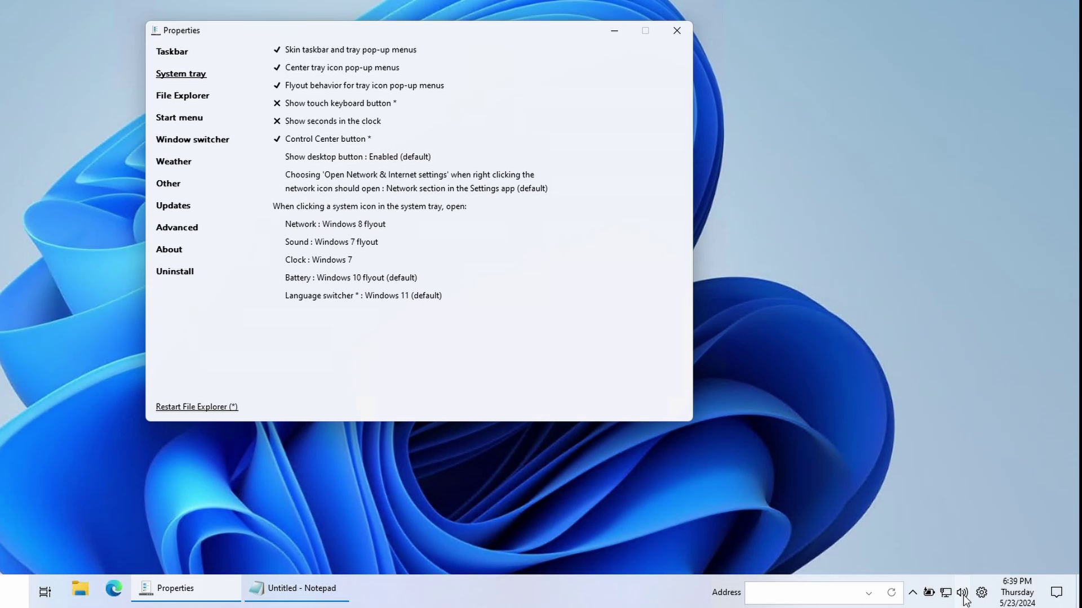
pyautogui.click(1017, 591)
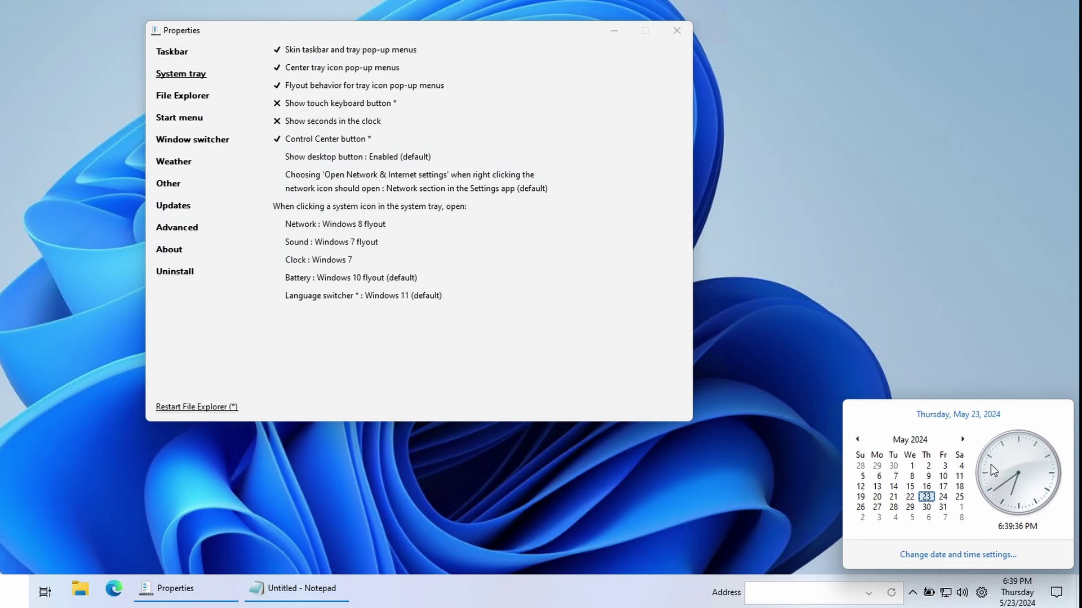
pyautogui.click(962, 440)
pyautogui.click(962, 440)
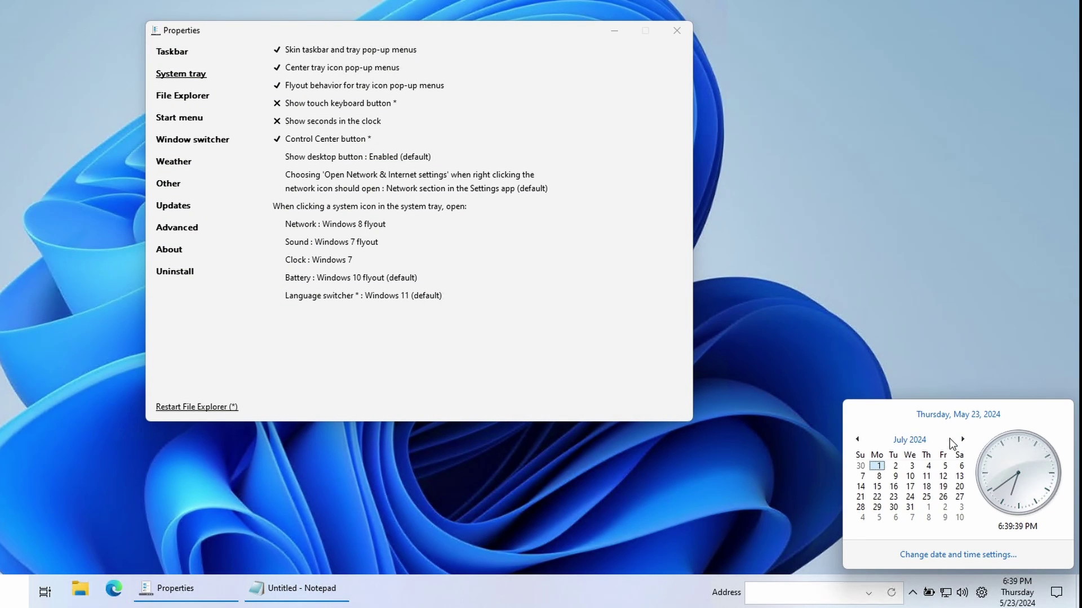
pyautogui.click(771, 279)
# - Set the Battery flyout to Windows 7 and test it from the tray battery icon
pyautogui.rightClick(930, 595)
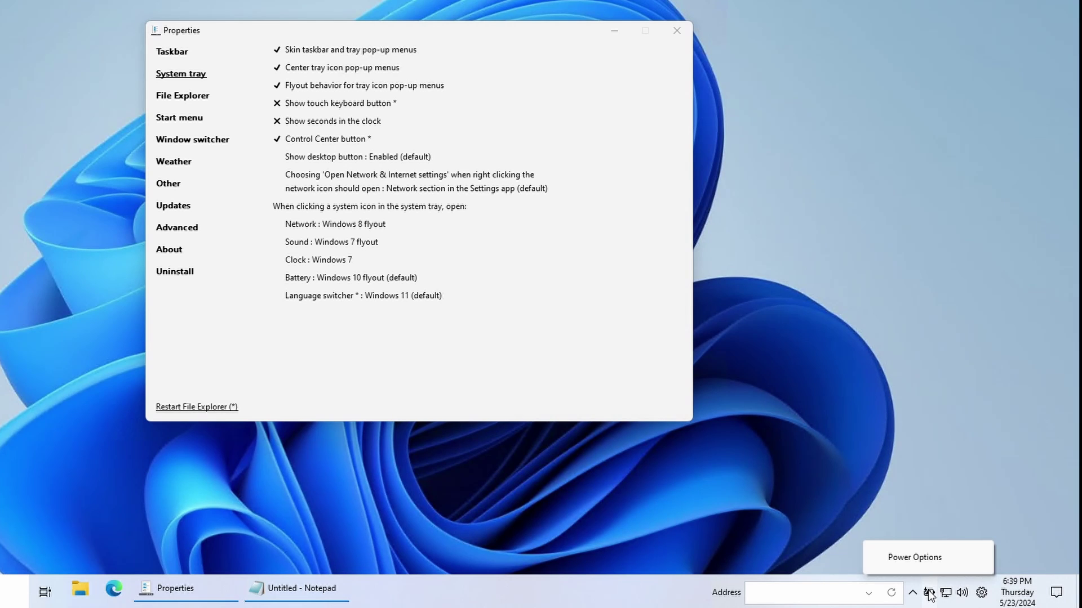
pyautogui.click(929, 595)
pyautogui.rightClick(930, 595)
pyautogui.click(336, 276)
pyautogui.click(331, 308)
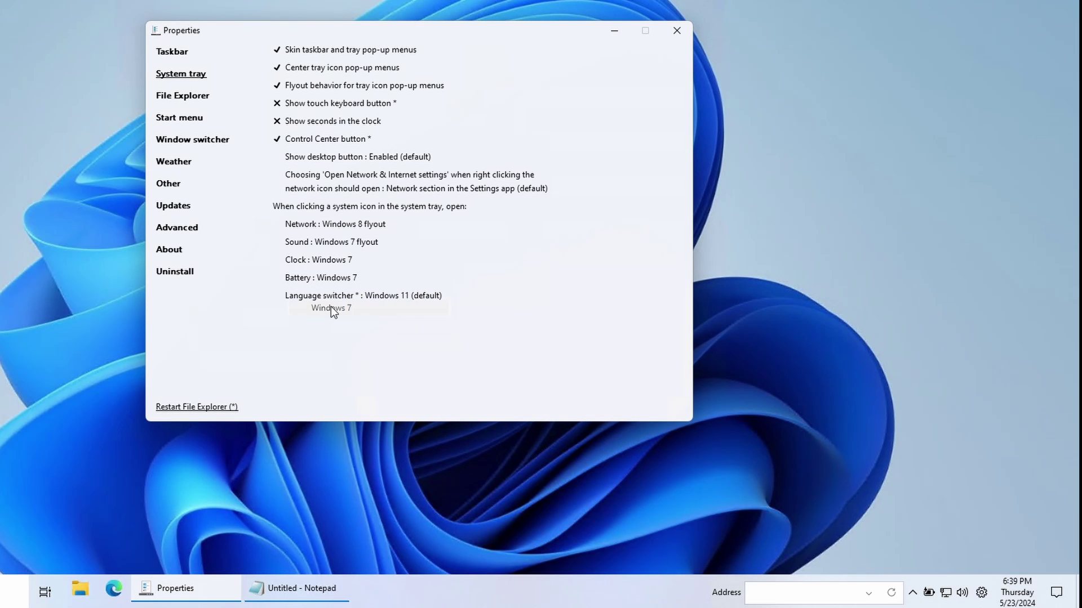
pyautogui.click(931, 594)
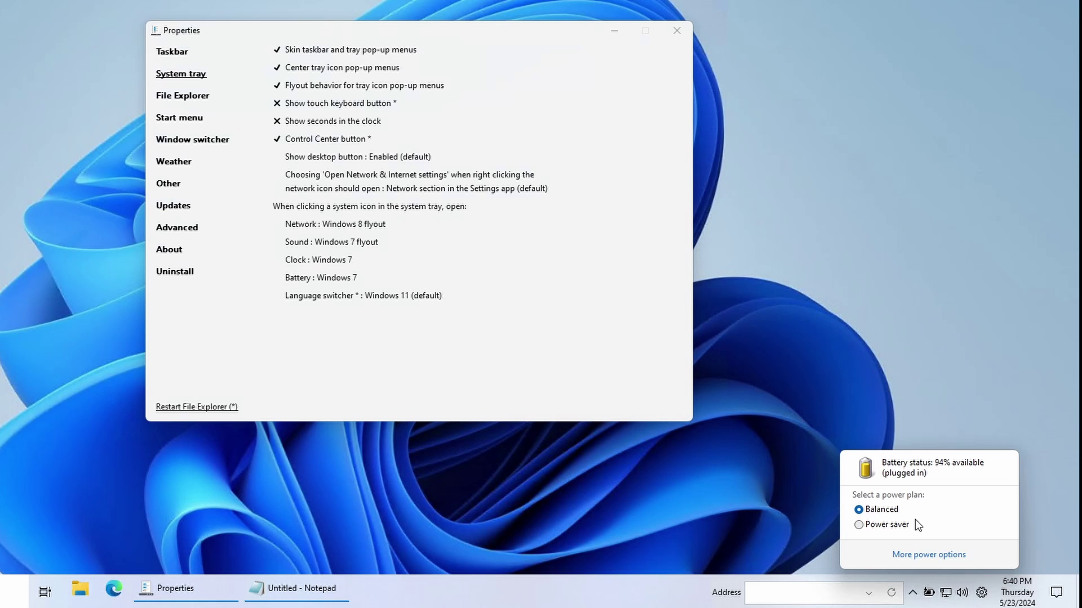
pyautogui.click(504, 347)
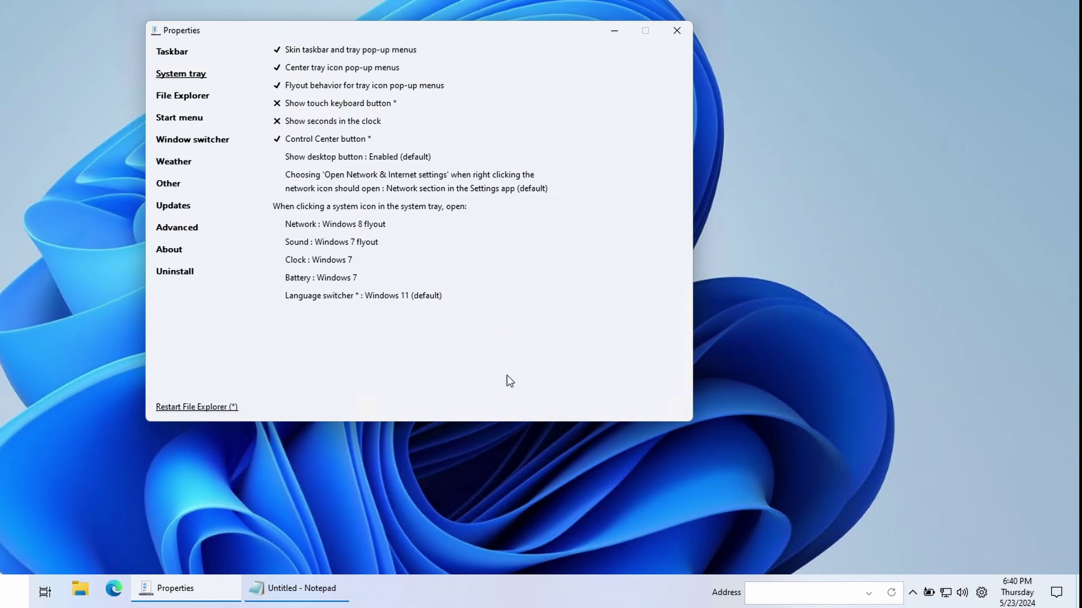
# - Show the File Explorer settings and preview the current Windows 11 desktop context menu
pyautogui.click(185, 97)
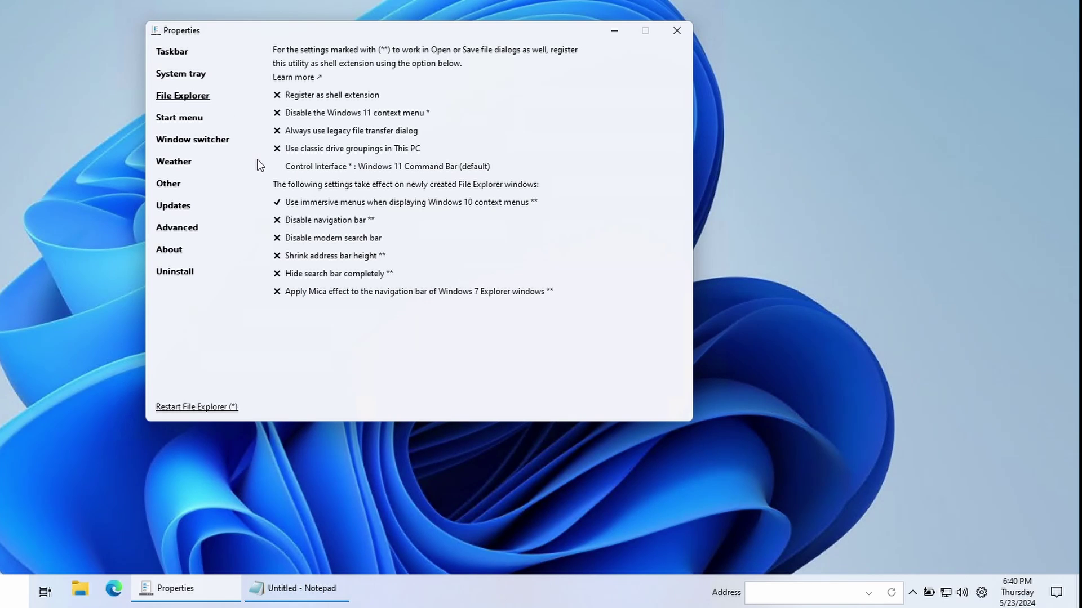
pyautogui.click(779, 231)
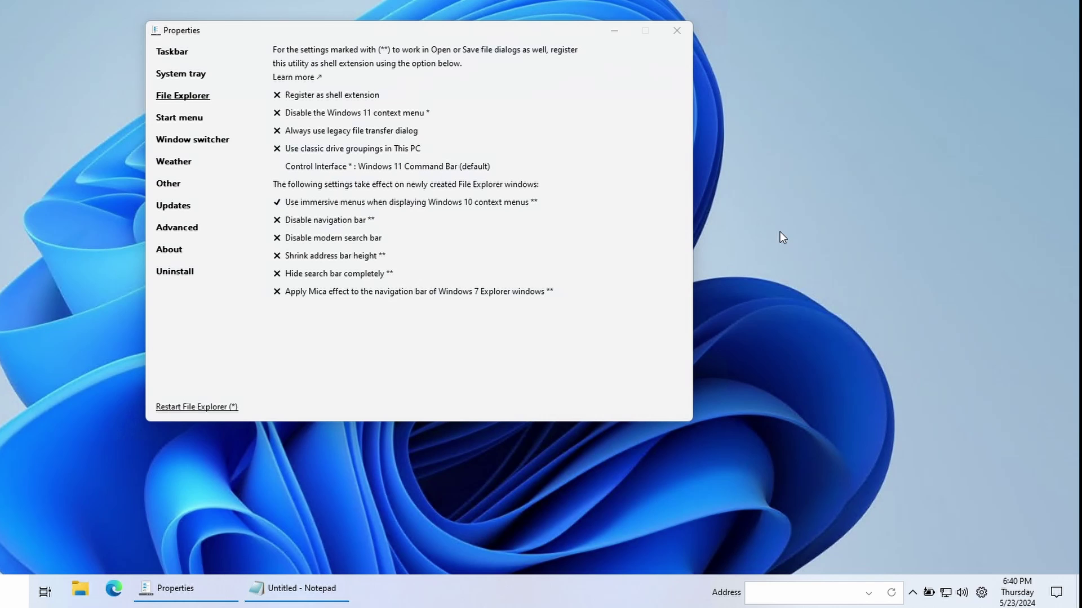
pyautogui.rightClick(779, 231)
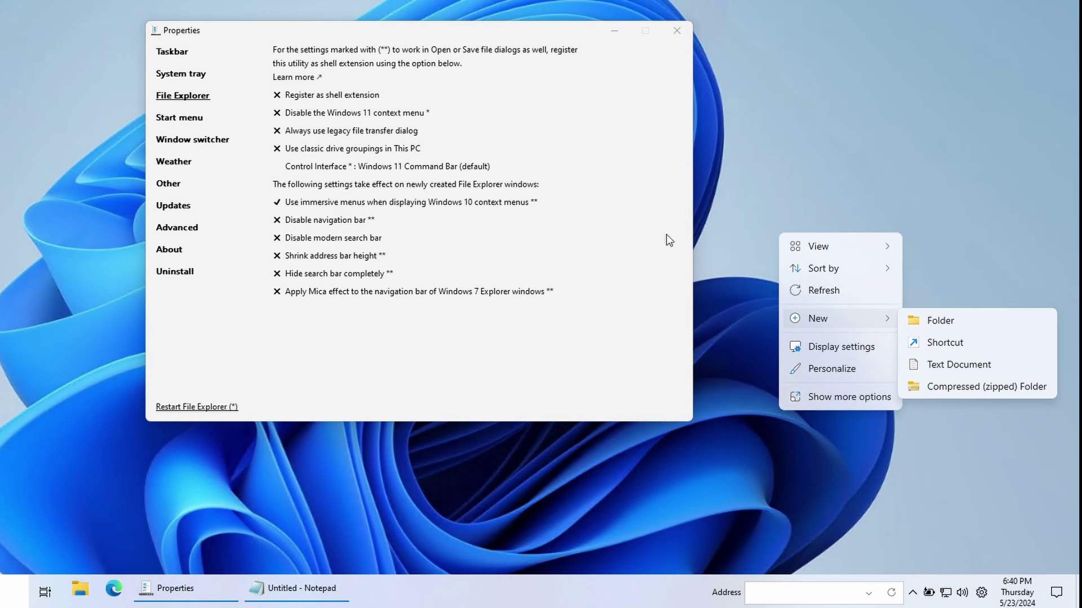
# - Enable 'Disable the Windows 11 context menu', restart Explorer, and check the classic desktop menu
pyautogui.click(295, 118)
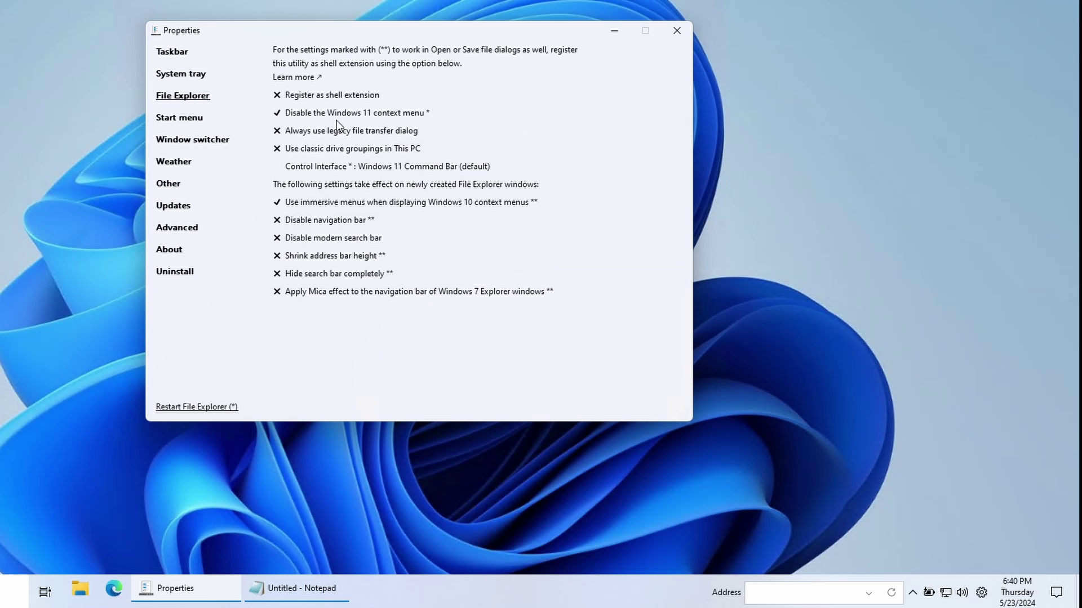
pyautogui.click(197, 408)
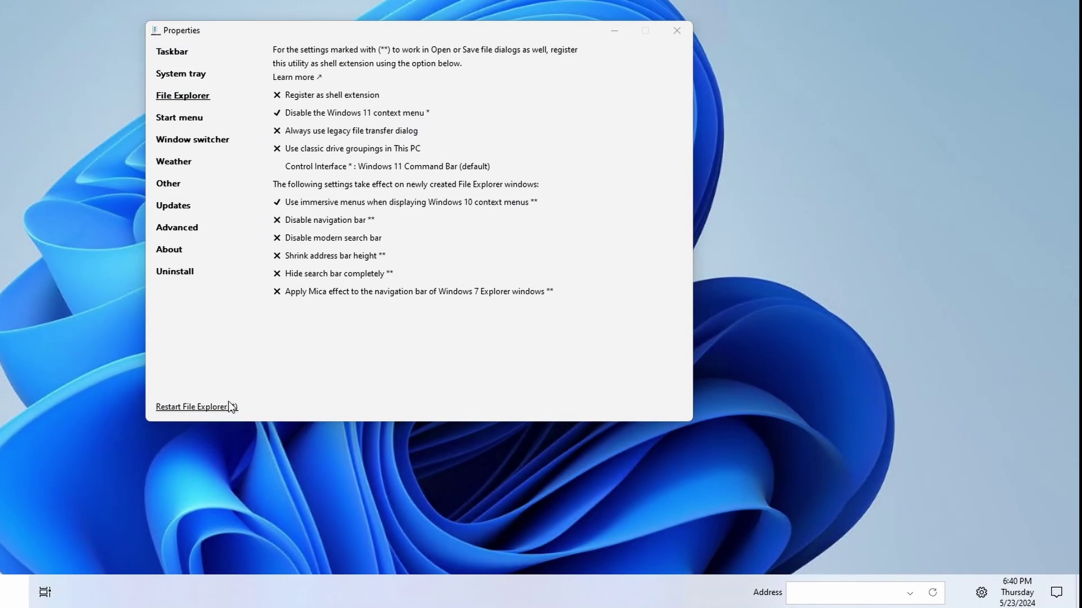
pyautogui.rightClick(824, 198)
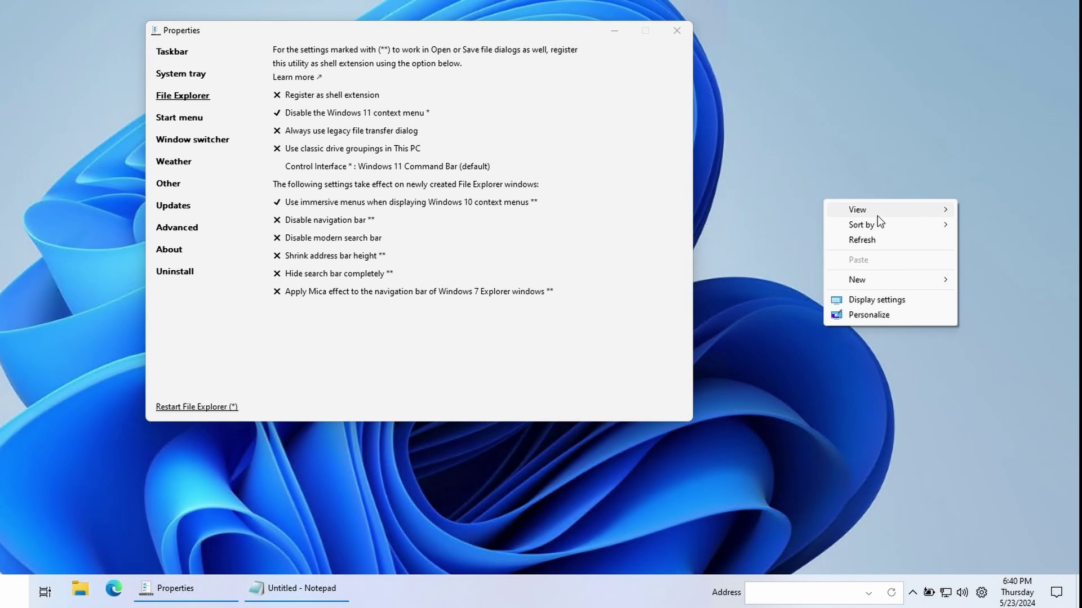
pyautogui.moveTo(877, 215)
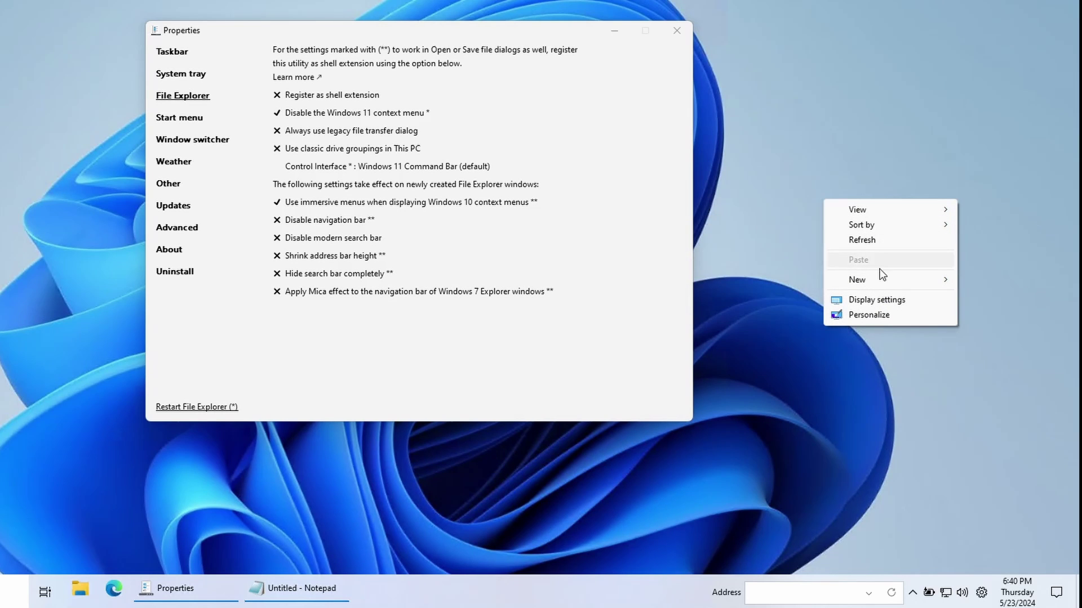
pyautogui.moveTo(881, 281)
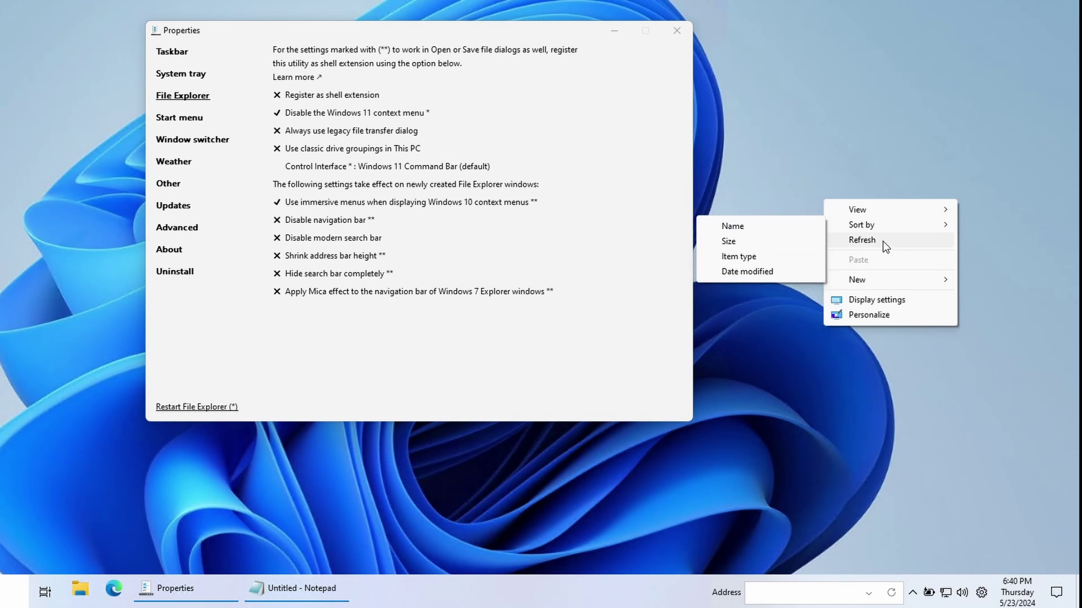
pyautogui.click(838, 143)
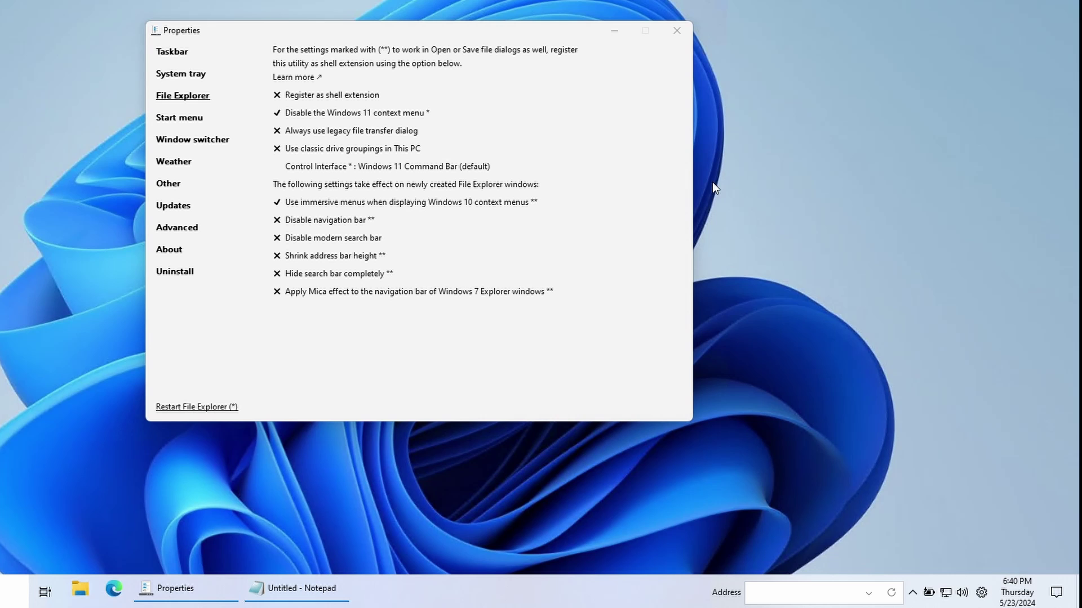
# - With an Explorer window moved aside, set Control Interface to Windows 10 Ribbon
pyautogui.click(80, 588)
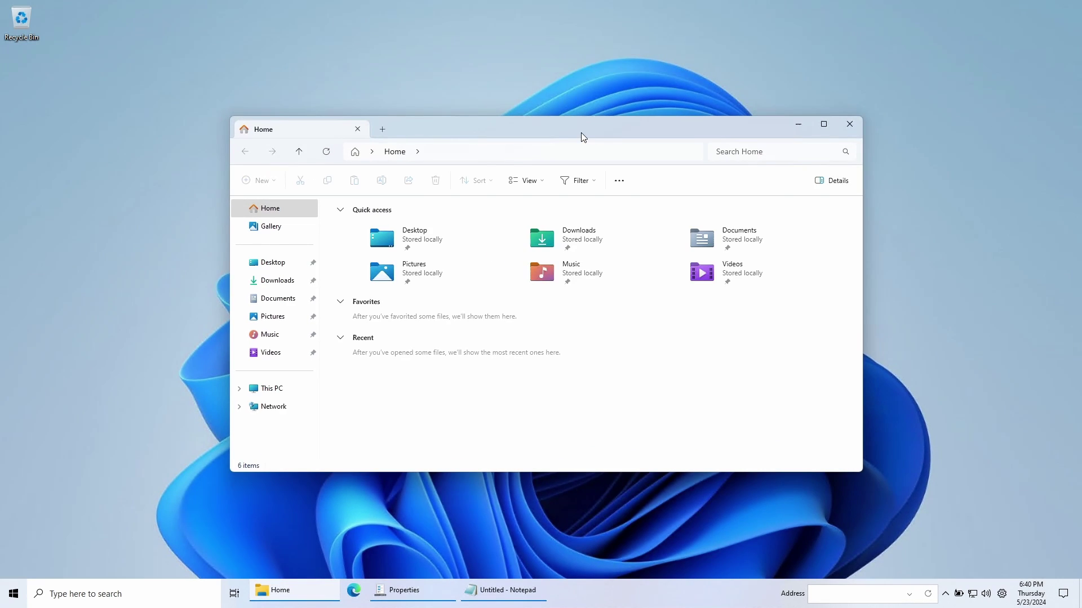
pyautogui.moveTo(513, 74); pyautogui.dragTo(717, 132)
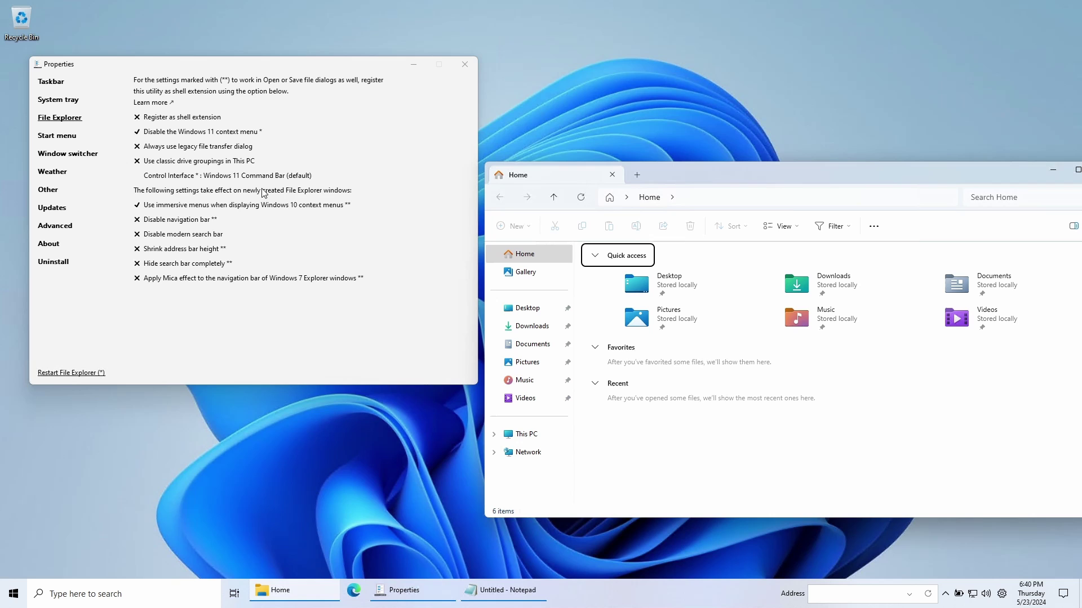
pyautogui.click(247, 177)
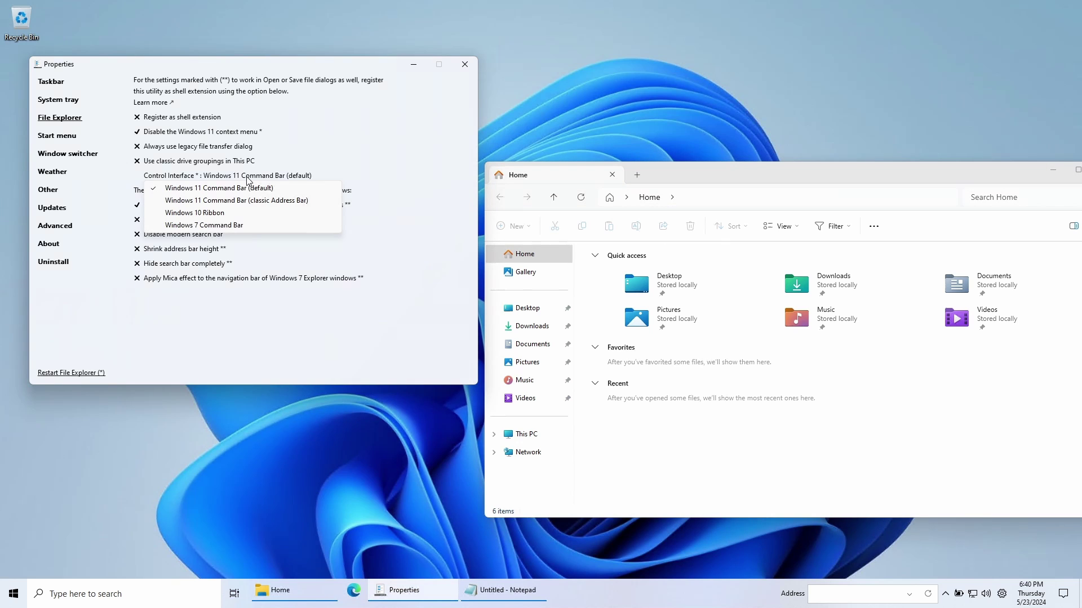
pyautogui.click(224, 214)
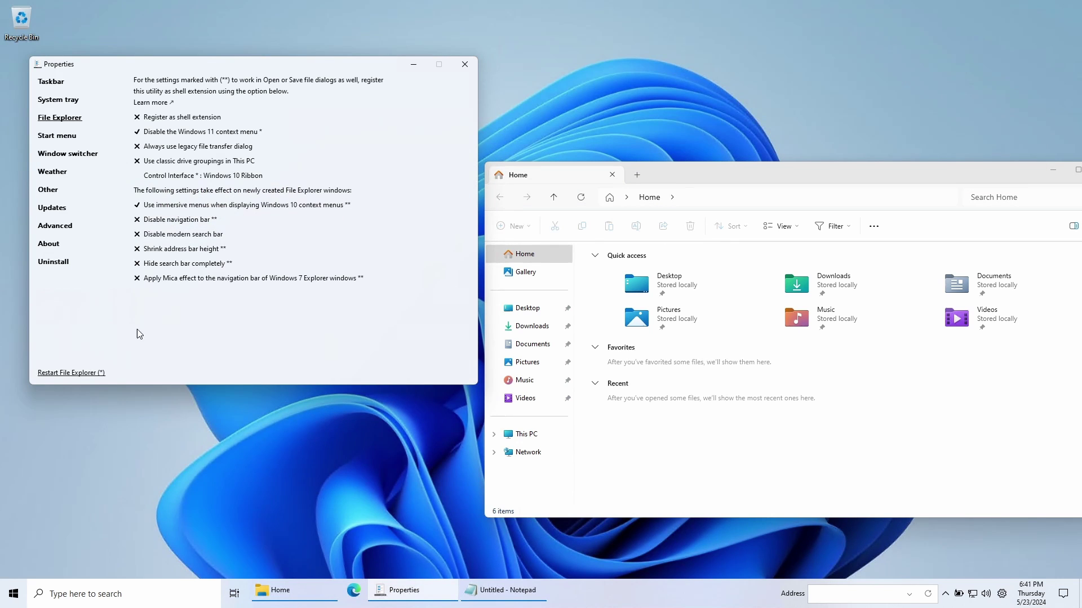
# - Restart File Explorer and open a new window to see the classic ribbon
pyautogui.click(87, 373)
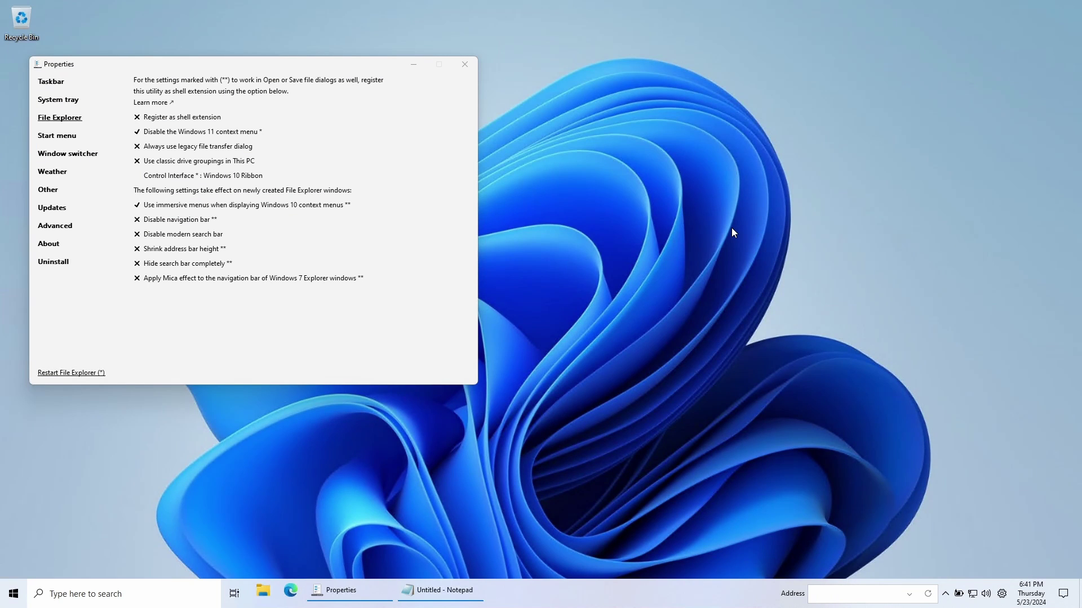
pyautogui.click(267, 594)
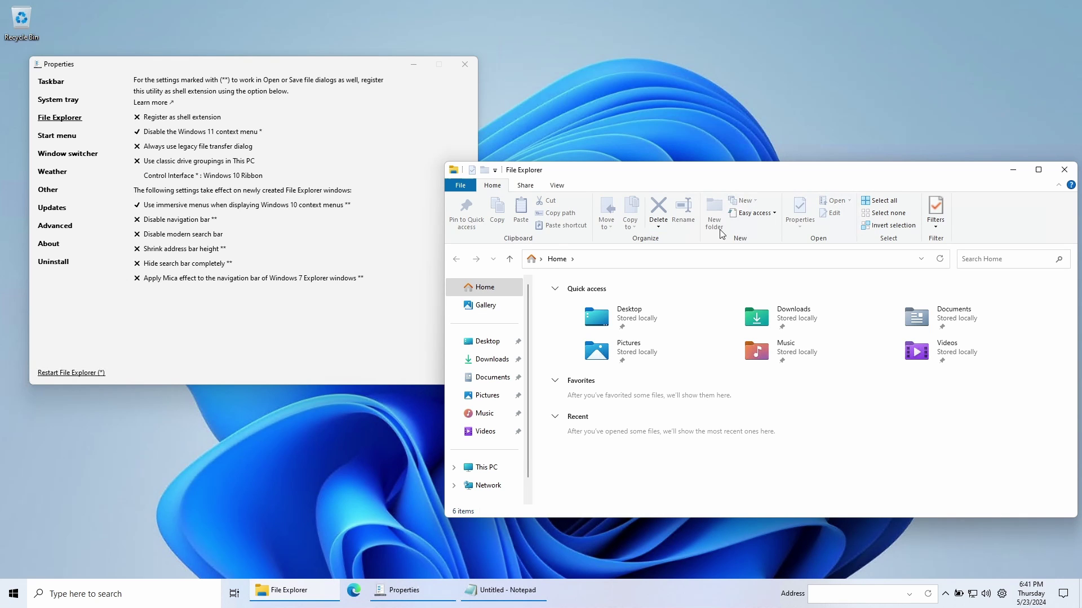
pyautogui.click(935, 211)
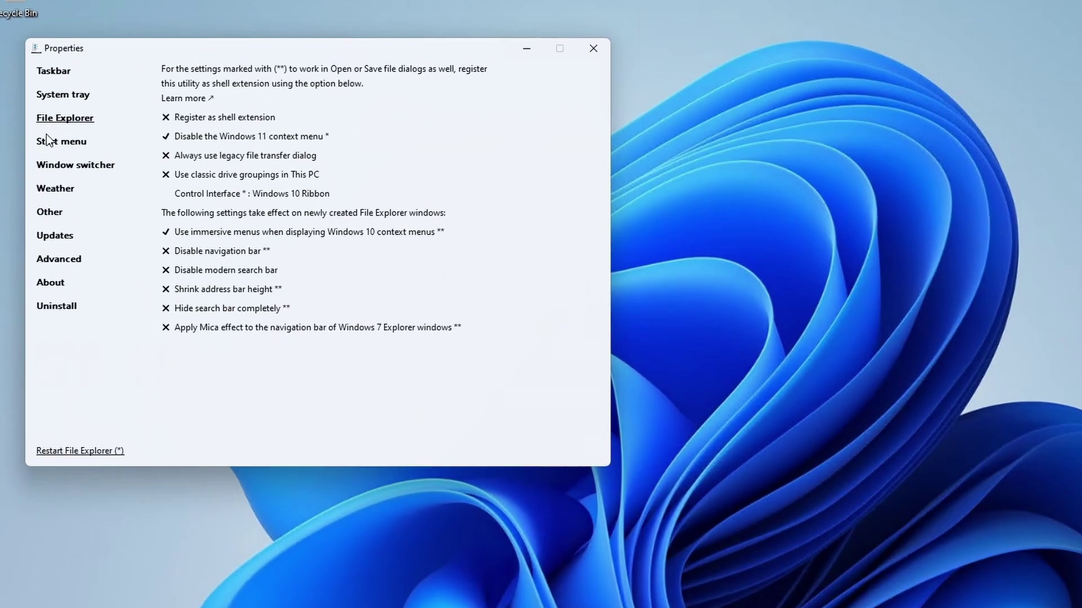
# - Set the Start menu style to Windows 10 and try the new Start menu from the taskbar
pyautogui.click(51, 138)
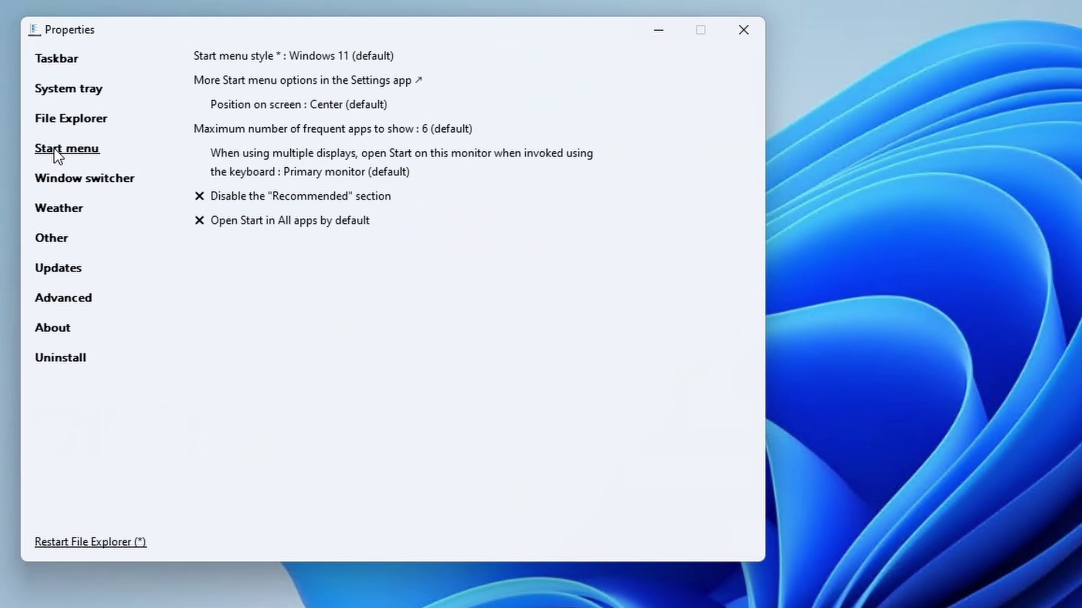
pyautogui.click(330, 59)
pyautogui.click(322, 99)
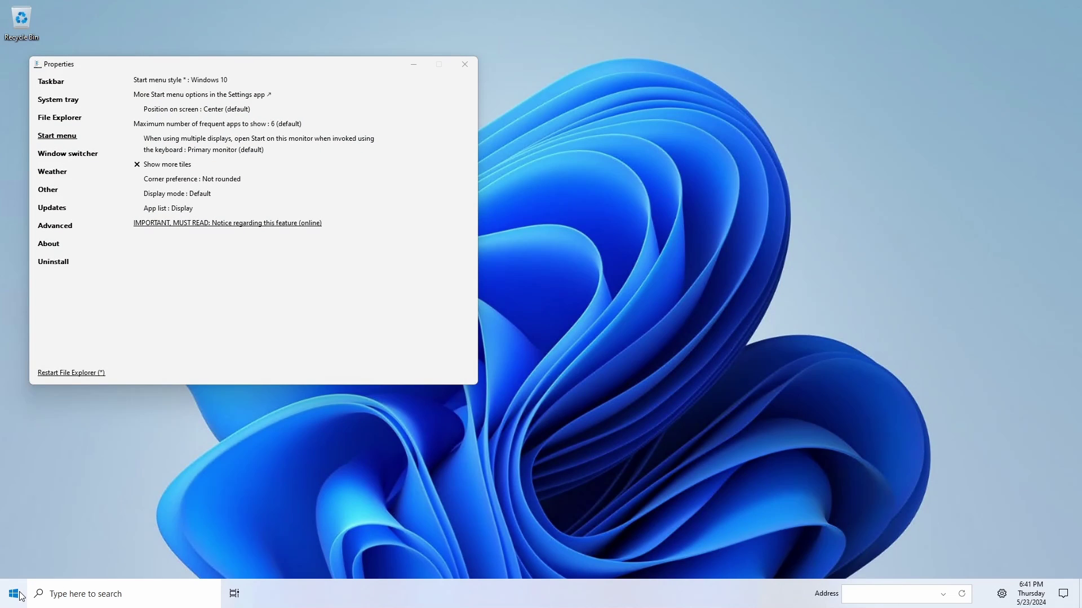
pyautogui.click(17, 594)
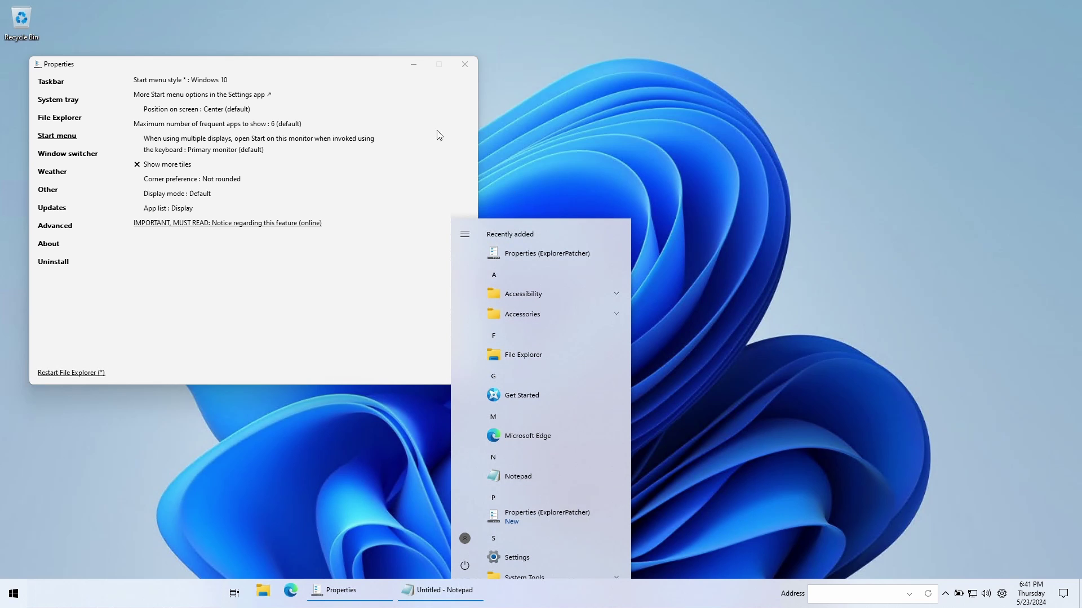
pyautogui.click(408, 170)
pyautogui.click(74, 155)
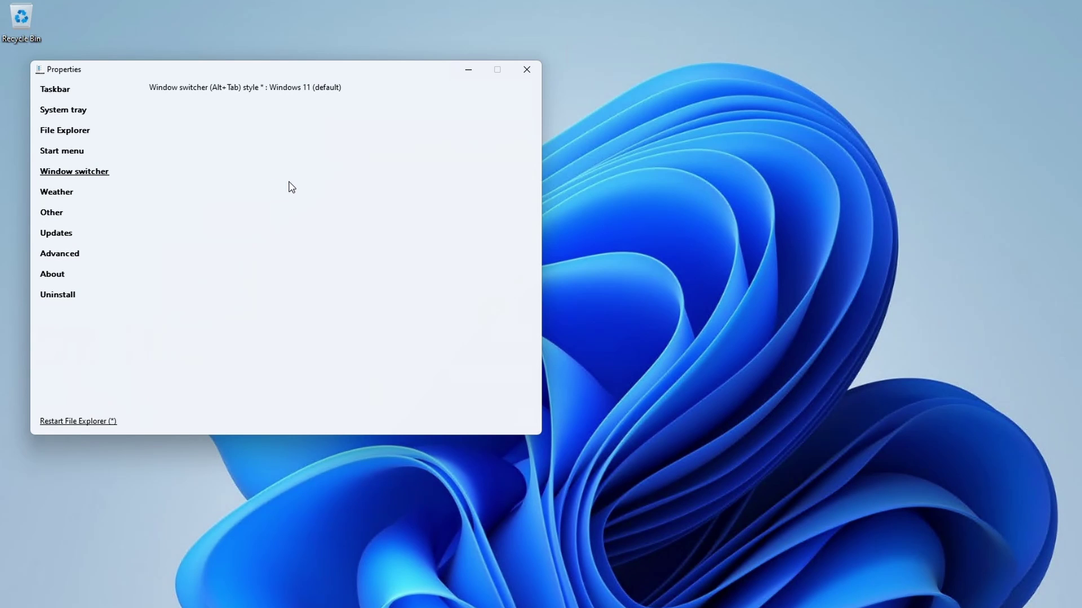
# - Preview the default Windows 11 Alt+Tab switcher, then switch to Windows 10 style and preview it
pyautogui.press('Tab')
pyautogui.hotkey('alt', 'Tab')
pyautogui.hotkey('alt', 'Tab')
pyautogui.hotkey('alt', 'Tab')
pyautogui.hotkey('alt', 'Tab')
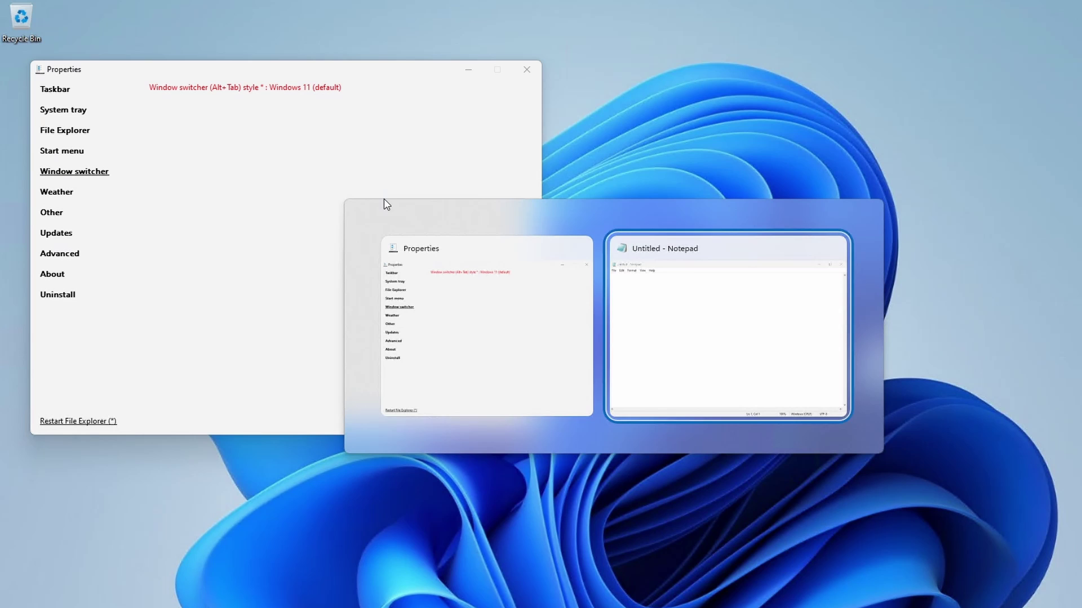
pyautogui.hotkey('alt', 'Tab')
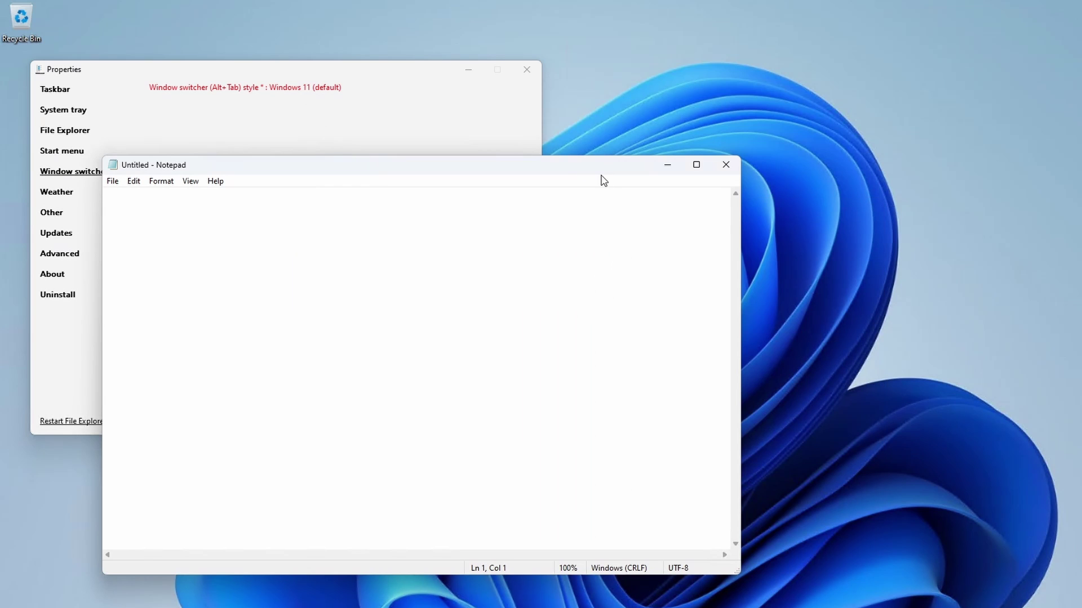
pyautogui.click(516, 136)
pyautogui.click(329, 88)
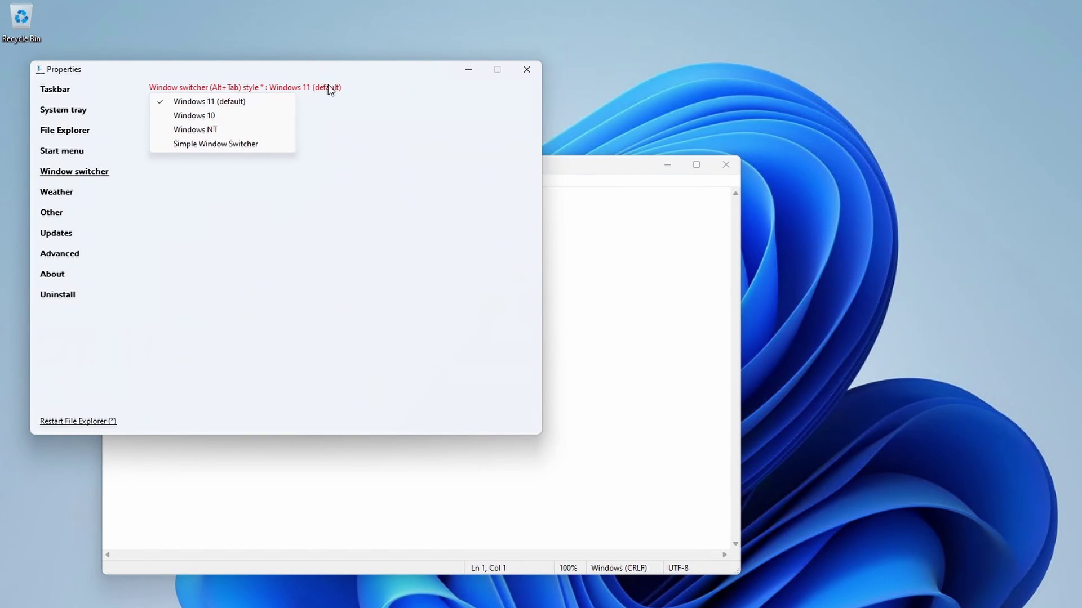
pyautogui.click(249, 117)
pyautogui.hotkey('alt', 'Tab')
pyautogui.hotkey('alt', 'Tab')
pyautogui.hotkey('alt', 'Tab')
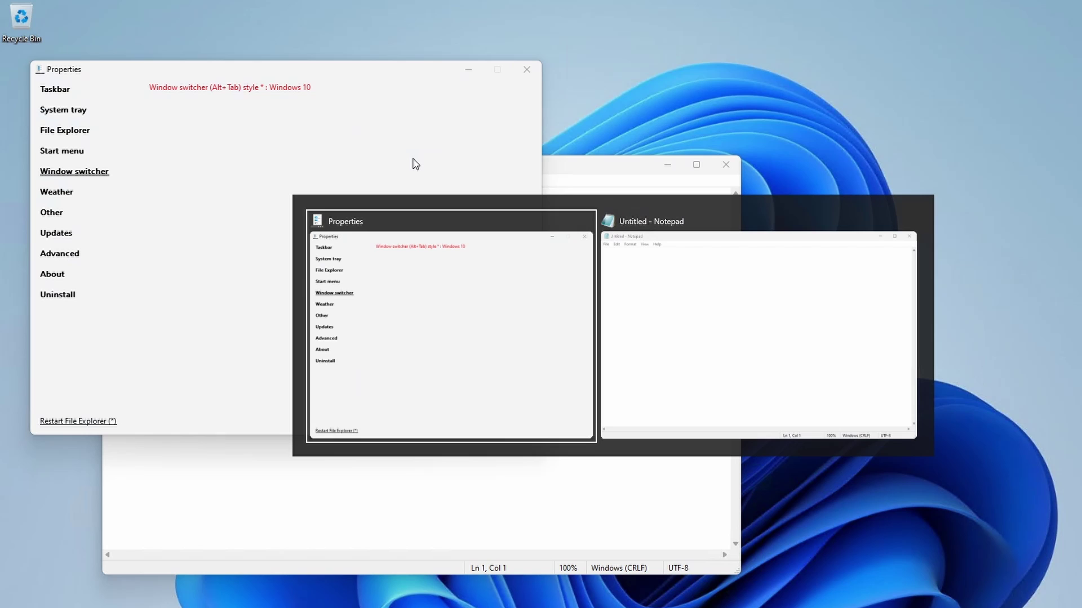
pyautogui.press('Escape')
# - Try the Windows NT and Simple Window Switcher Alt+Tab styles, previewing each
pyautogui.click(304, 88)
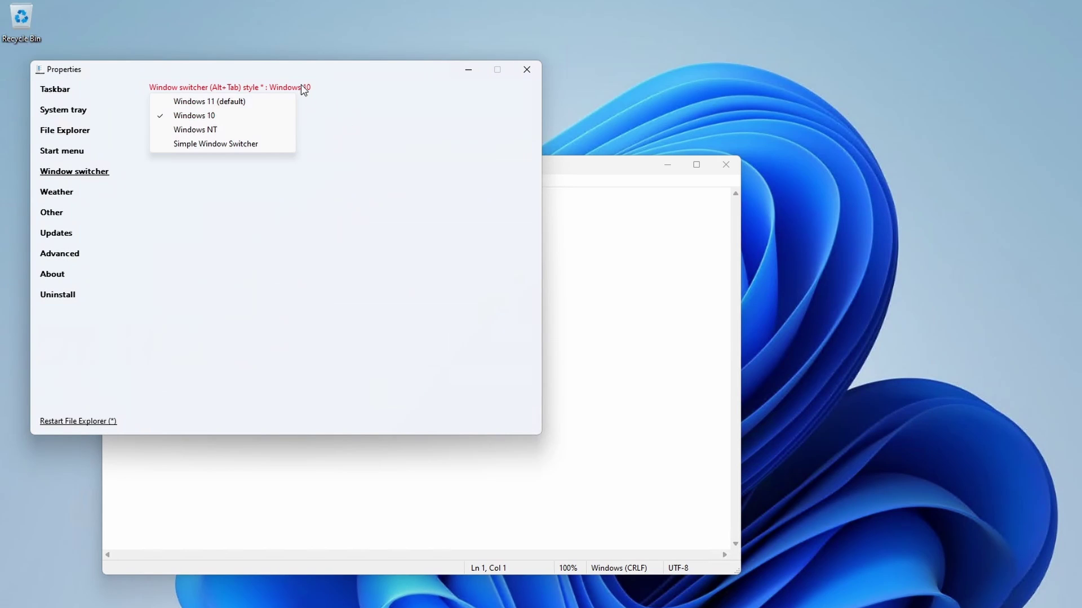
pyautogui.click(253, 130)
pyautogui.hotkey('alt', 'Tab')
pyautogui.hotkey('alt', 'Tab')
pyautogui.hotkey('alt', 'Tab')
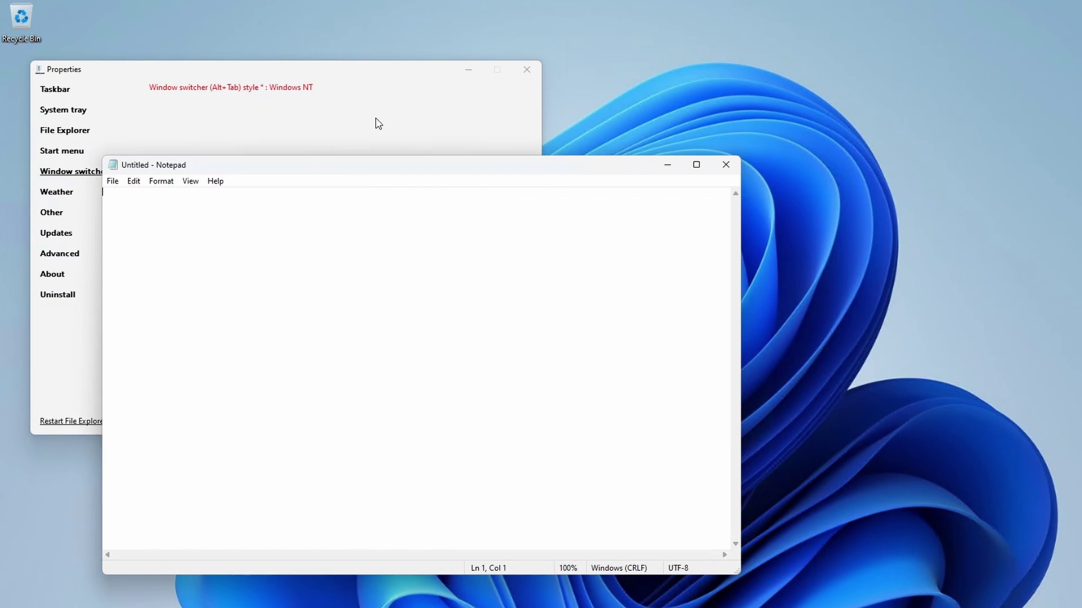
pyautogui.click(304, 88)
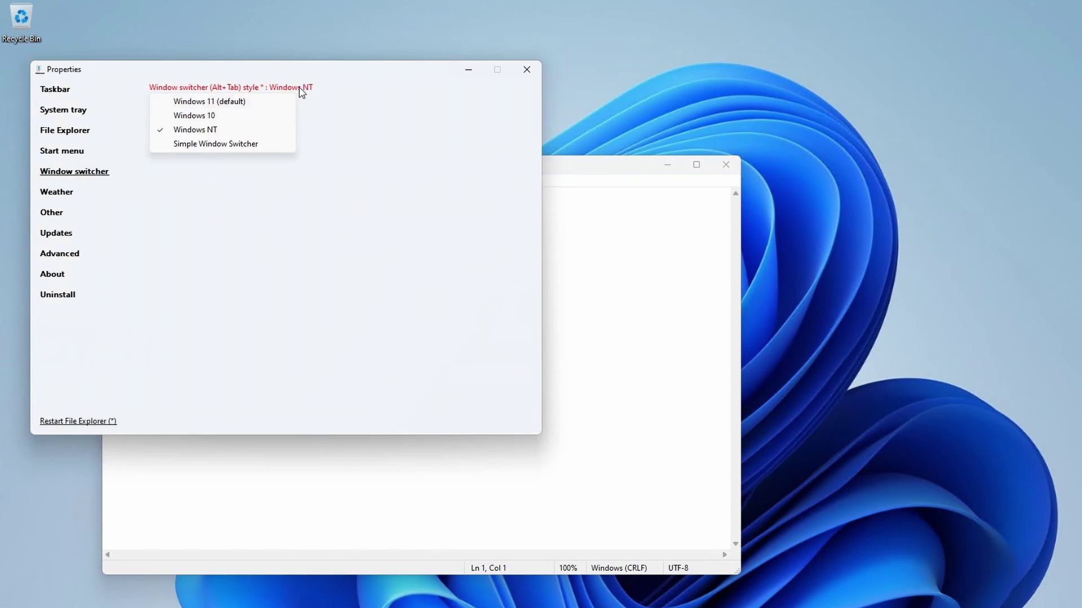
pyautogui.click(260, 142)
pyautogui.hotkey('alt', 'Tab')
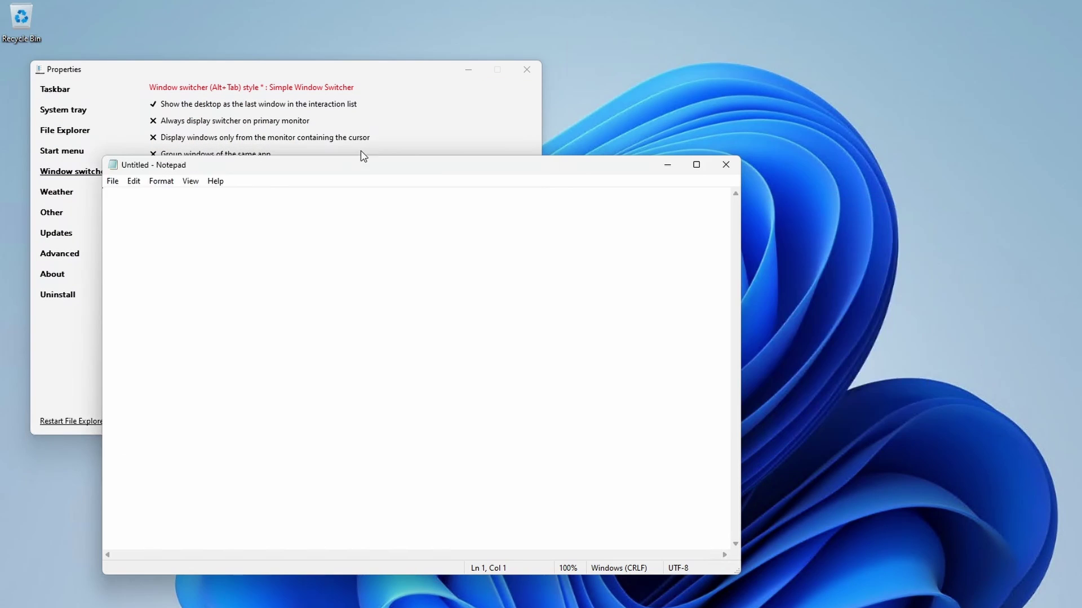
# - Return the Alt+Tab style to Windows 11 (default)
pyautogui.click(420, 119)
pyautogui.click(334, 90)
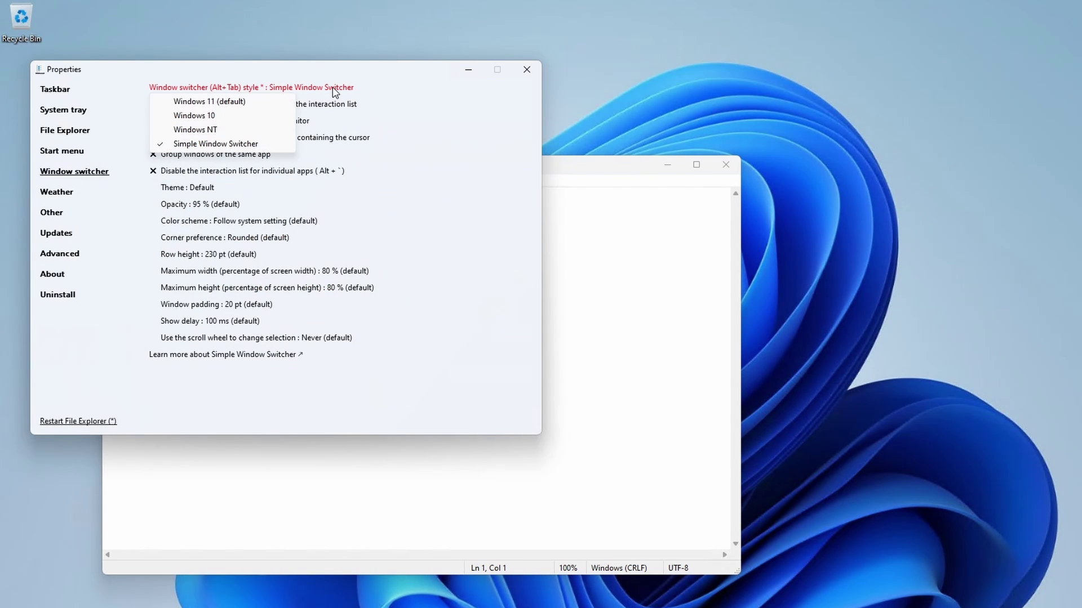
pyautogui.click(259, 101)
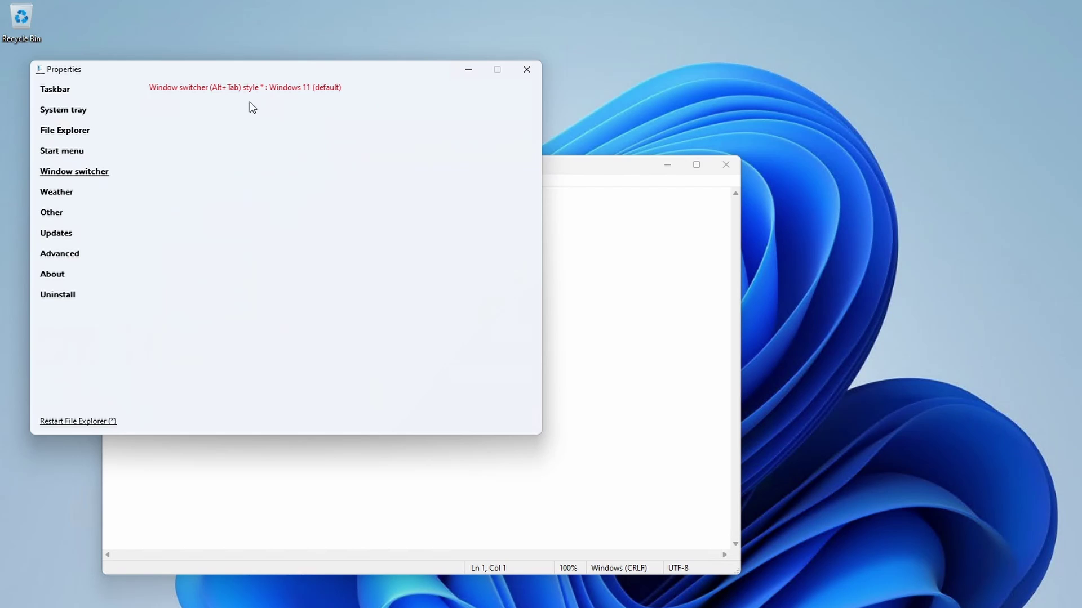
pyautogui.click(263, 90)
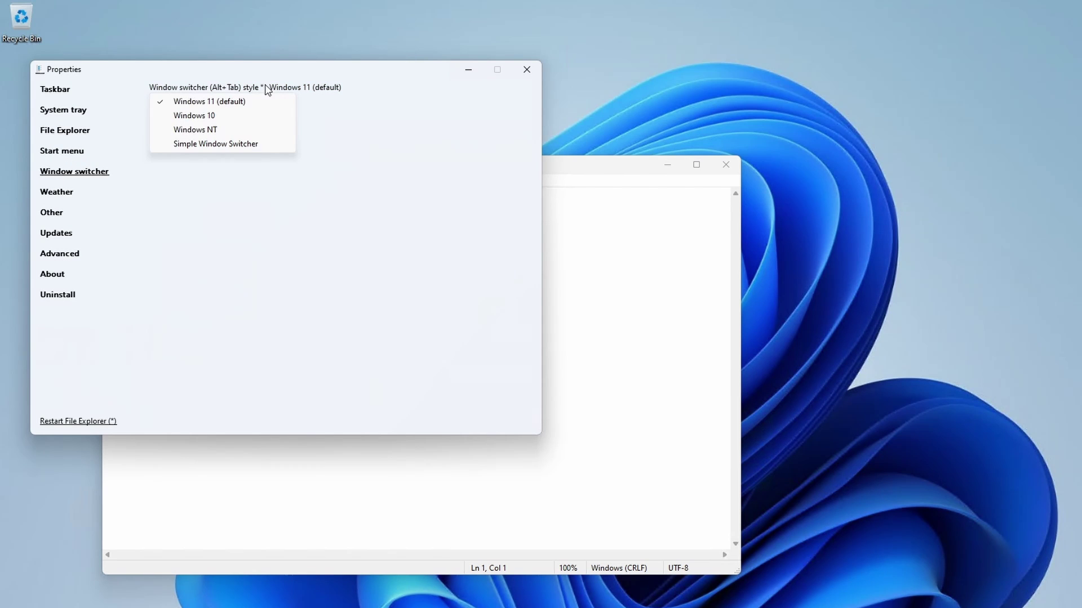
pyautogui.click(251, 115)
# - Browse the Weather, Other and Updates sections, ending on the Advanced settings
pyautogui.click(61, 191)
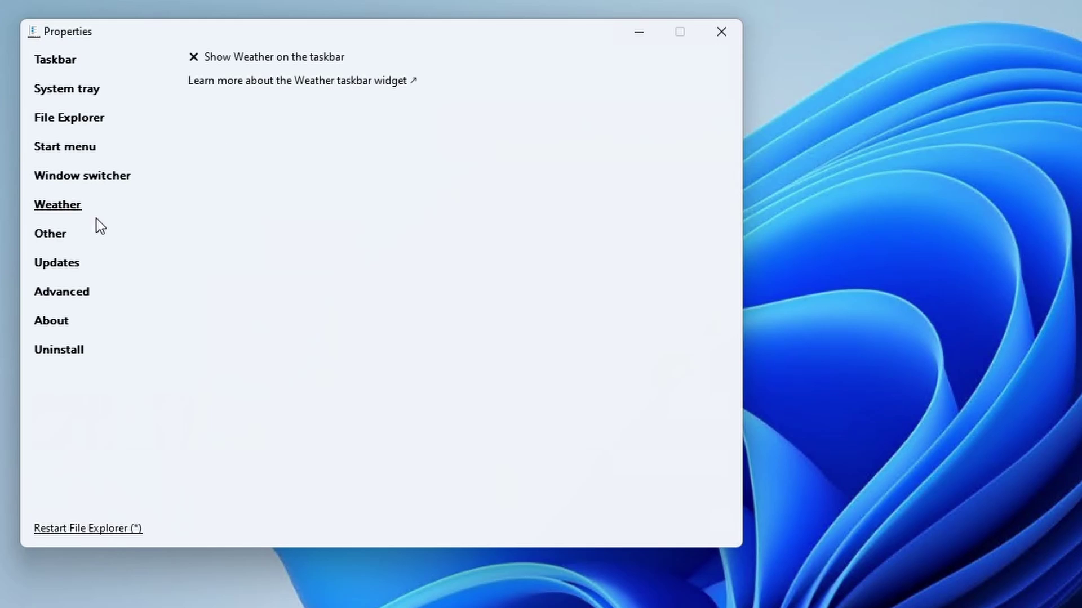
pyautogui.click(57, 235)
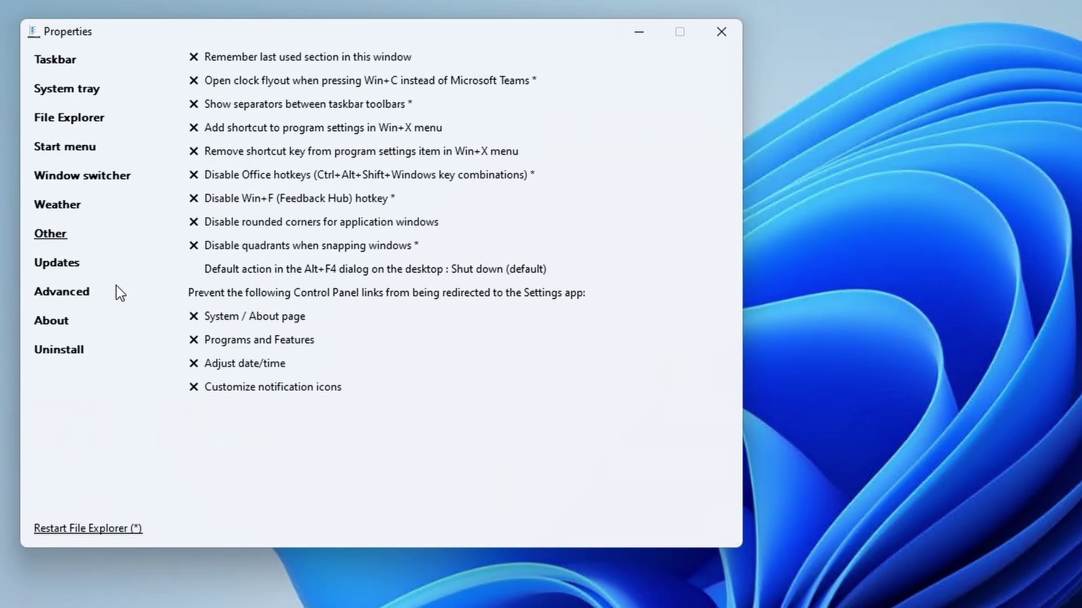
pyautogui.click(65, 267)
pyautogui.click(83, 293)
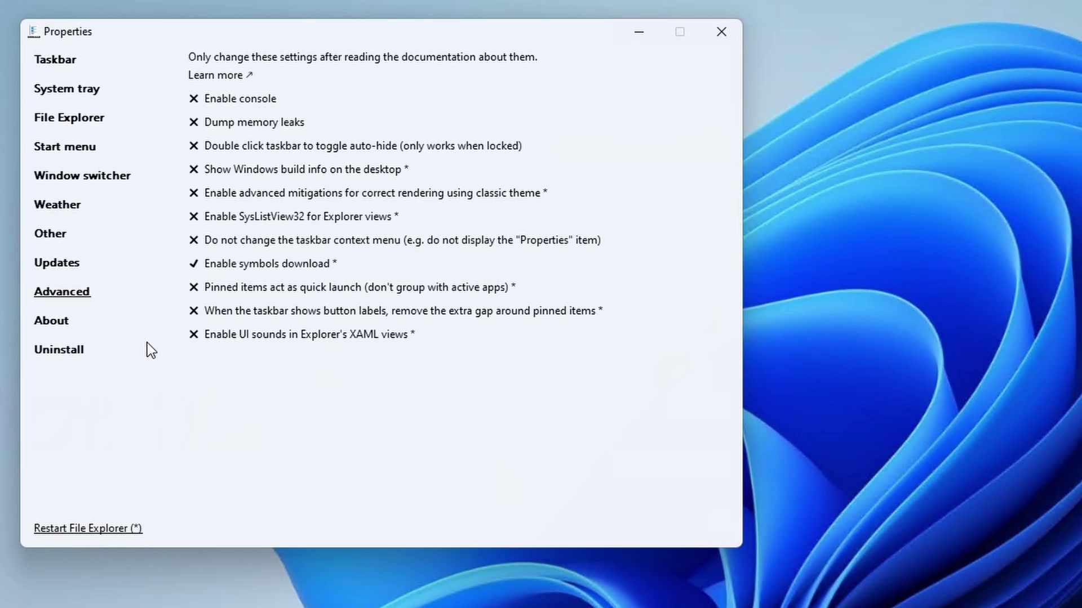
# - Restore default settings from the About page and confirm the Registry Editor prompt
pyautogui.click(59, 323)
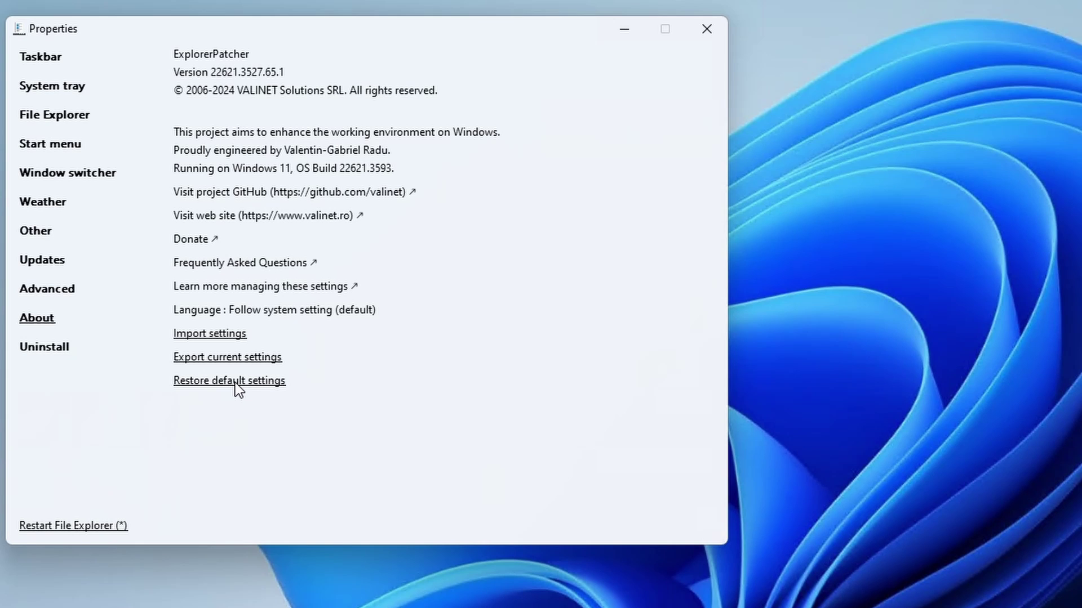
pyautogui.click(236, 381)
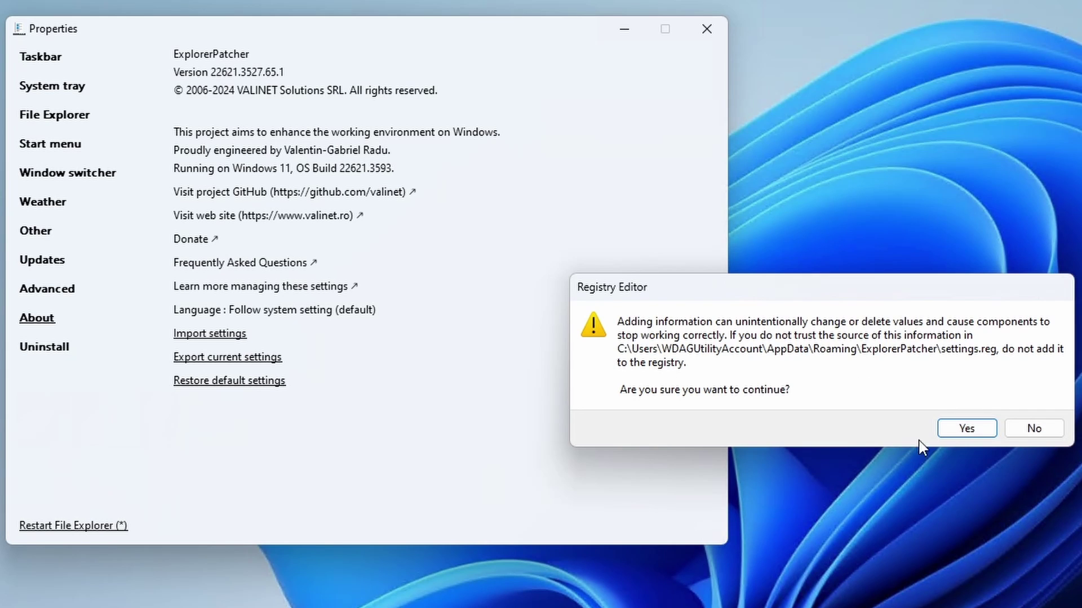
pyautogui.click(966, 430)
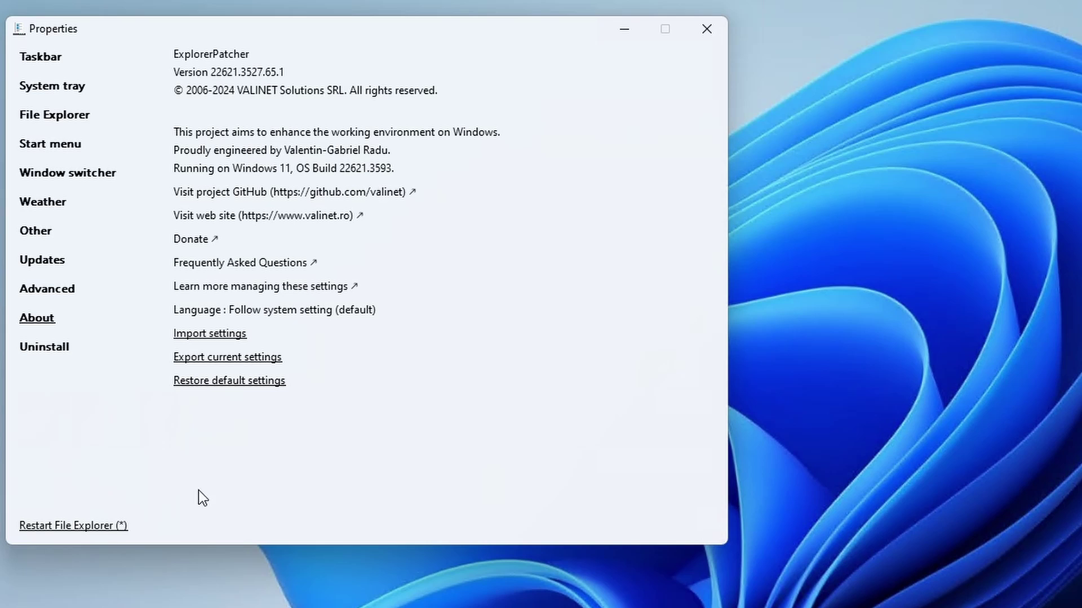
# - View the Uninstall section, then uncheck the Address toolbar on the taskbar
pyautogui.click(43, 347)
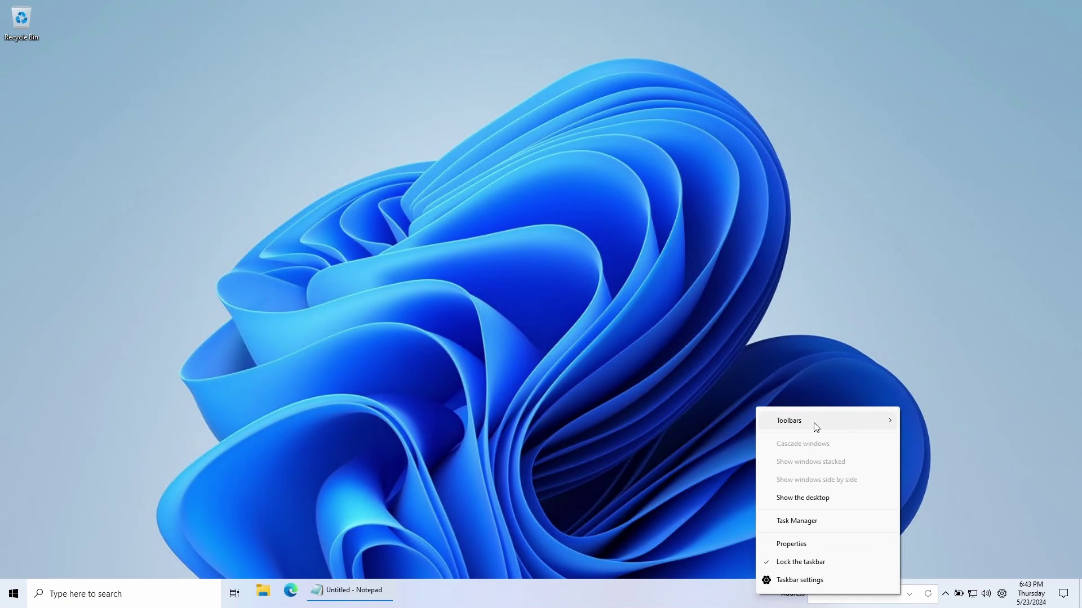
pyautogui.moveTo(815, 423)
pyautogui.click(913, 422)
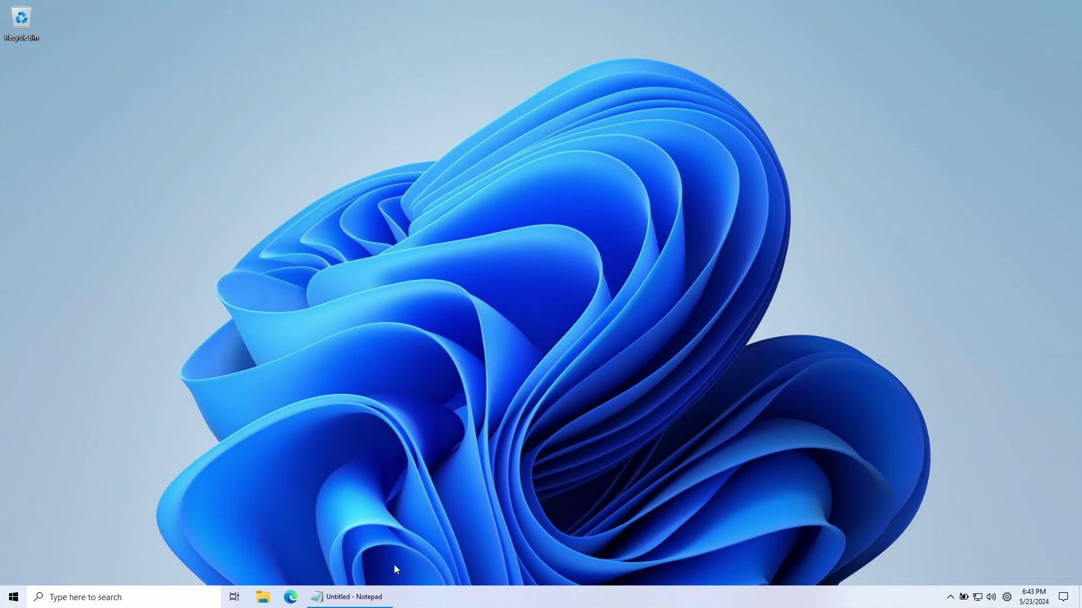